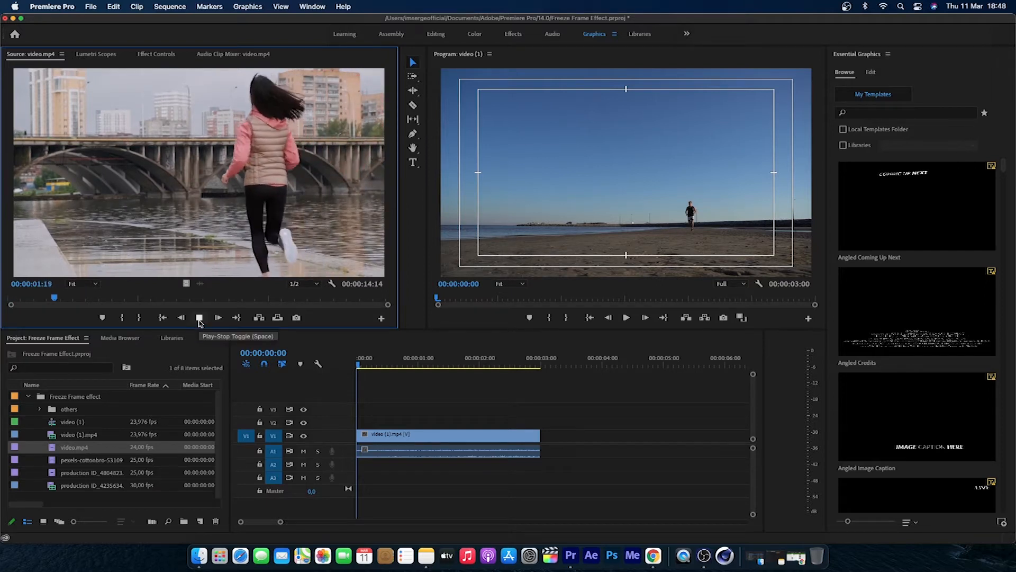
# Step: Create a new sequence from video.mp4, and preview the pexels-cottonbro-5310933.mp4 clip in the Source monitor
pyautogui.click(199, 318)
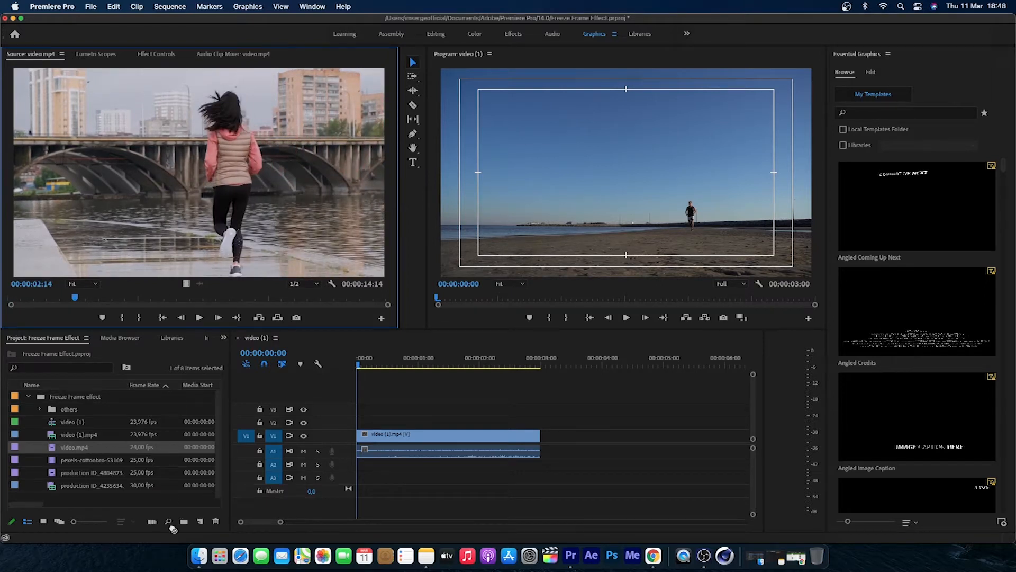
pyautogui.moveTo(197, 524); pyautogui.dragTo(199, 524)
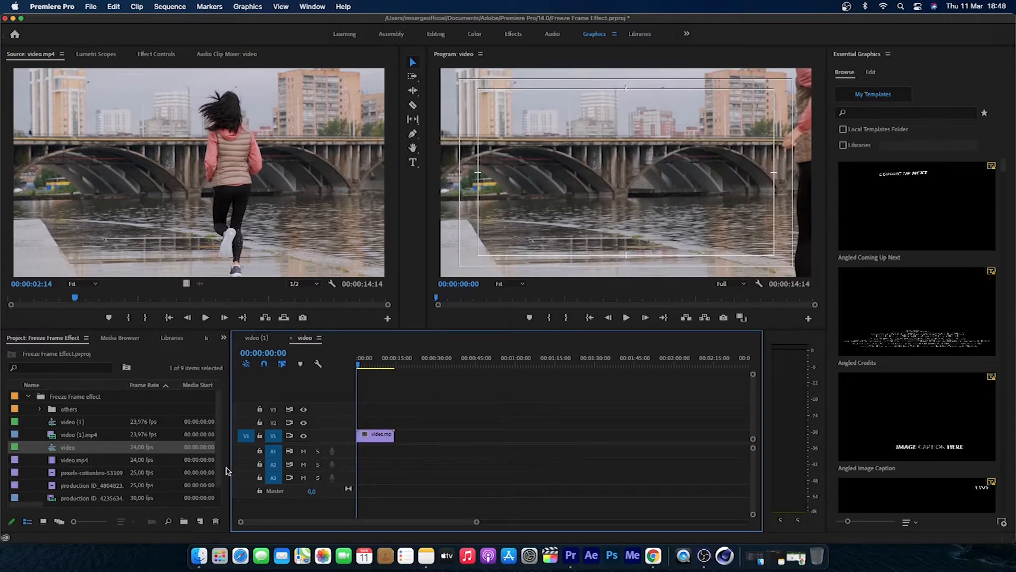
pyautogui.doubleClick(87, 472)
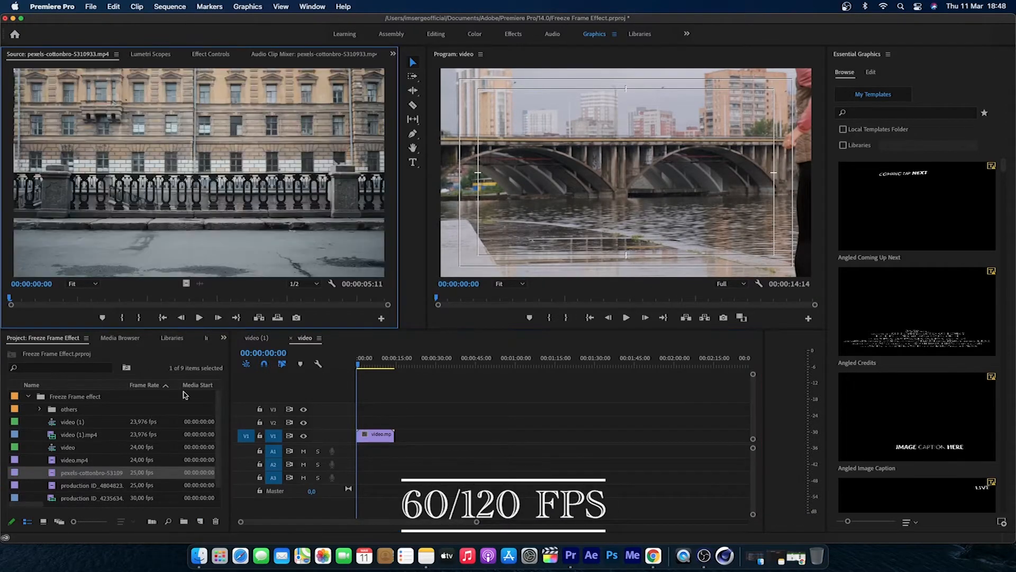
pyautogui.click(199, 317)
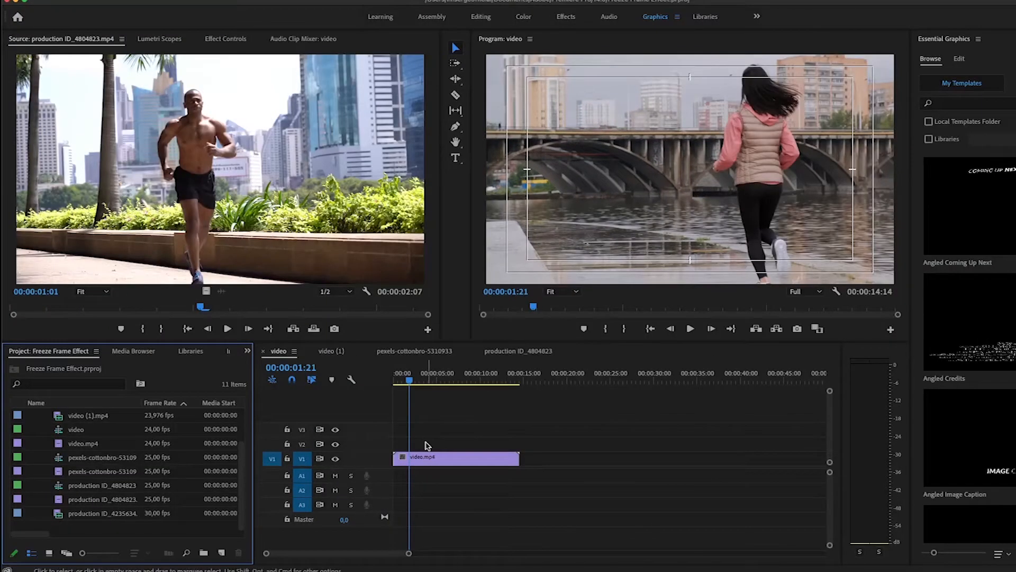
# Step: Start a frame export from the video.mp4 clip at 00:00:01:21 with PNG as the format
pyautogui.click(415, 465)
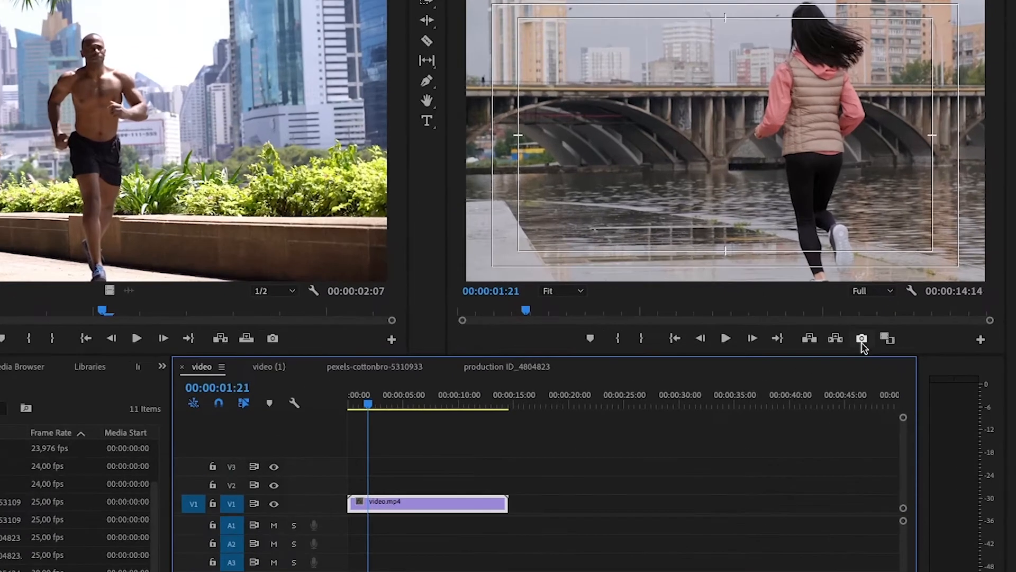
pyautogui.click(861, 339)
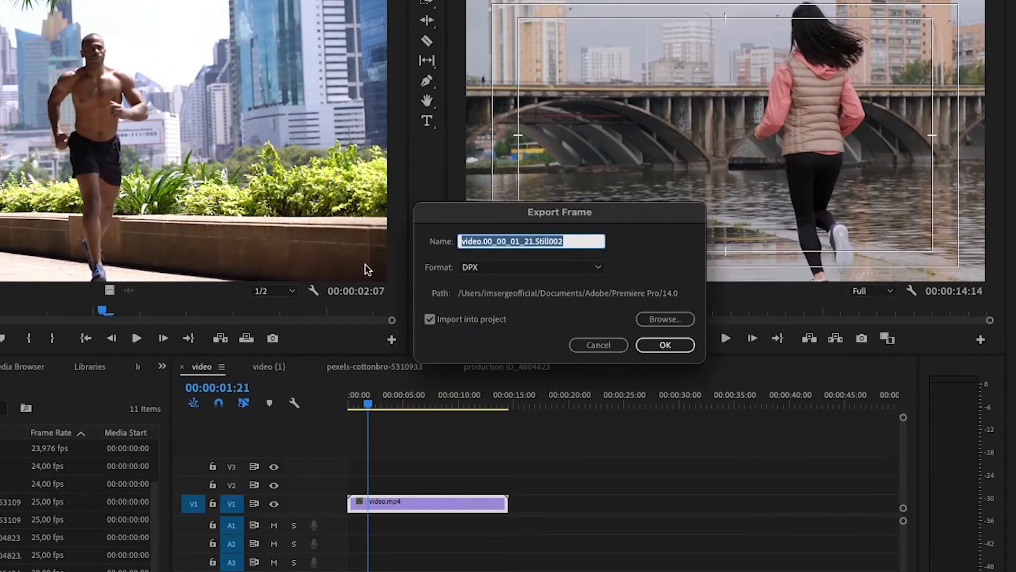
pyautogui.click(505, 270)
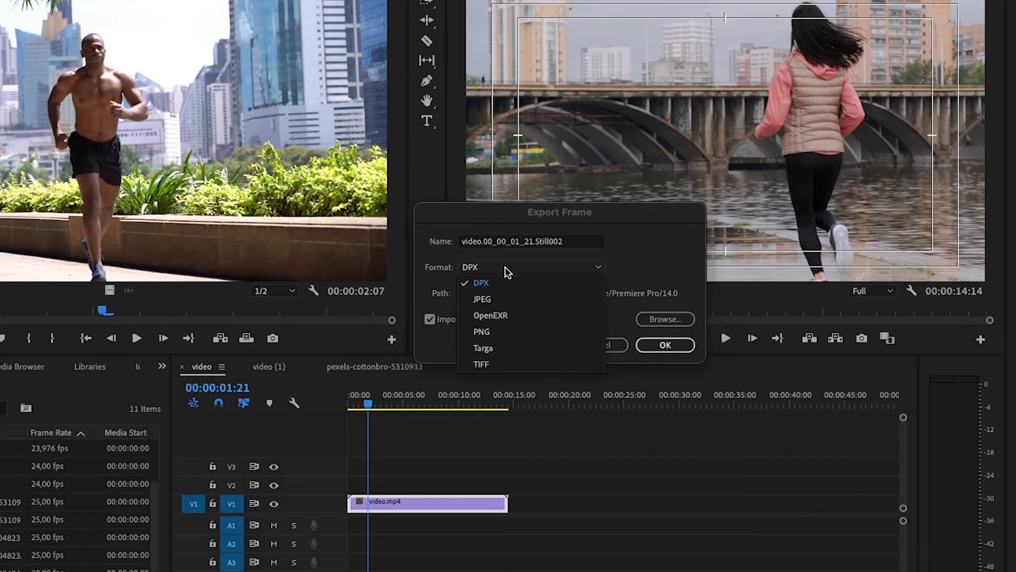
pyautogui.click(500, 332)
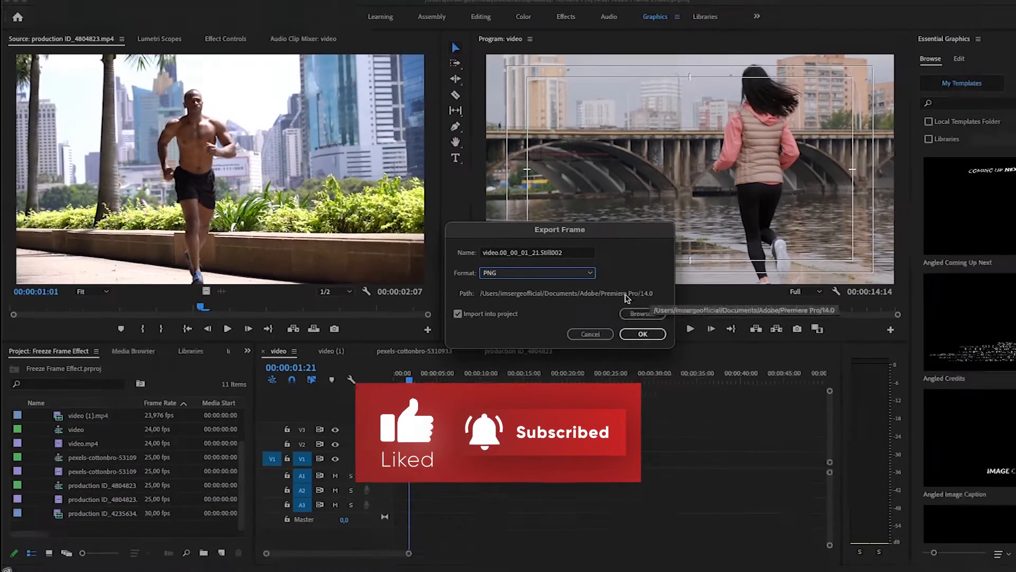
# Step: Create a folder named PNG inside the Freeze Frame effect folder of My Youtube, and export the frame into it
pyautogui.click(636, 314)
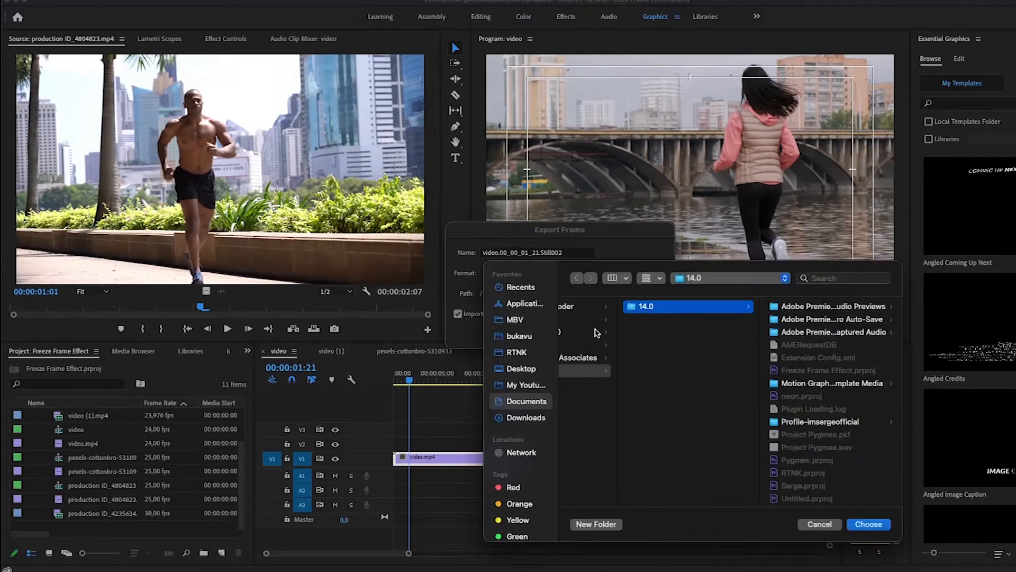
pyautogui.click(526, 384)
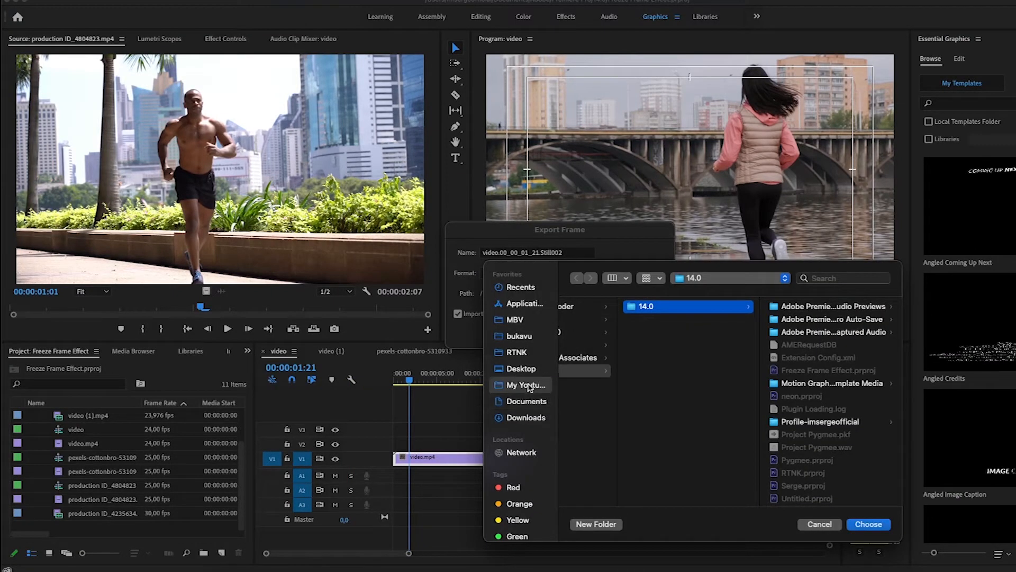
pyautogui.click(623, 321)
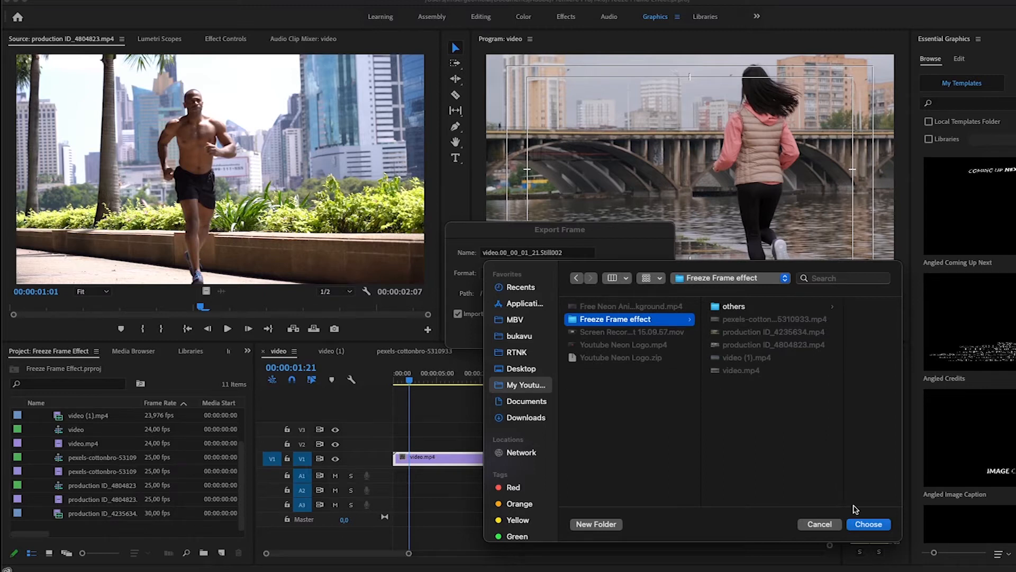
pyautogui.click(579, 525)
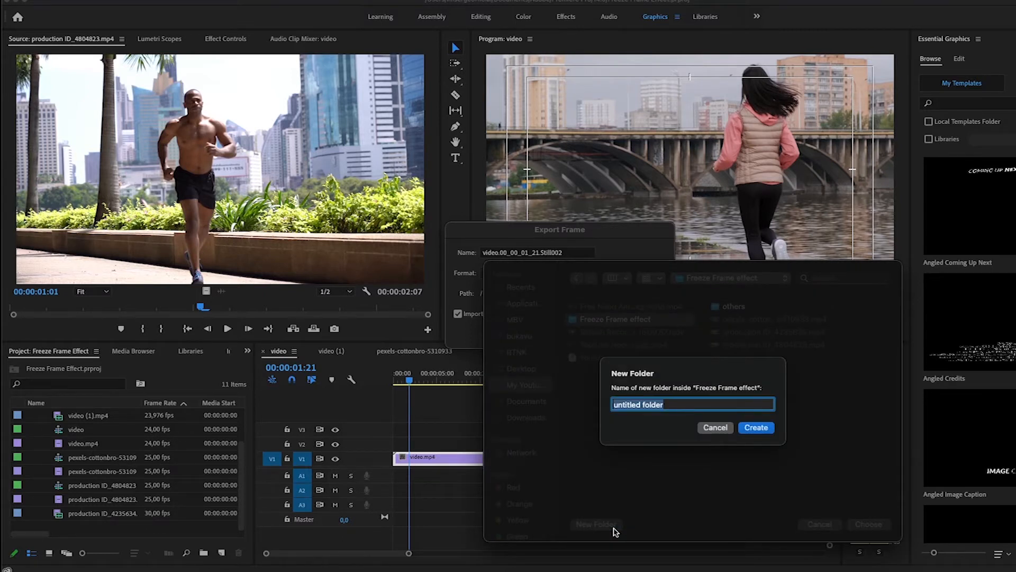
pyautogui.write('PNG')
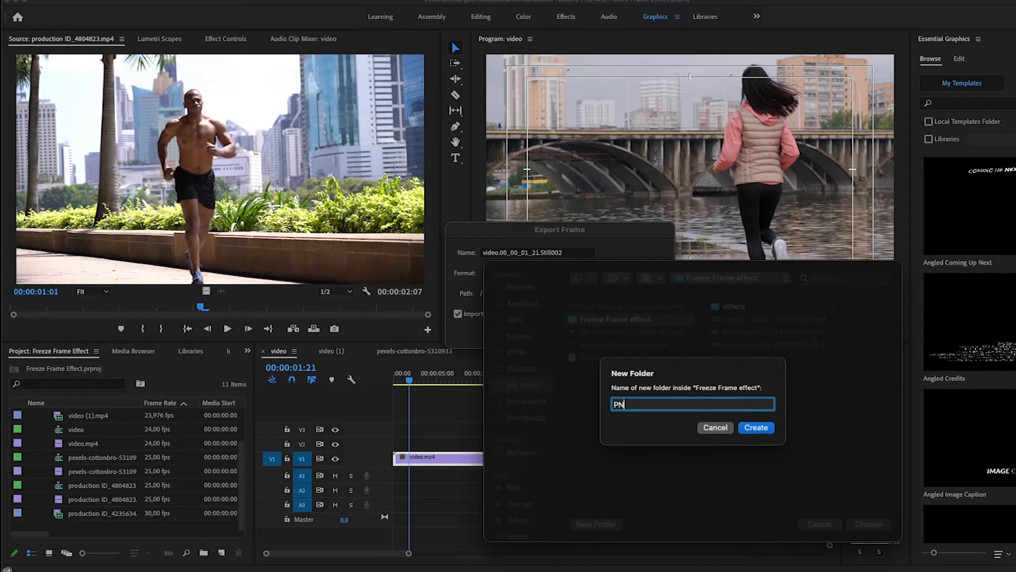
pyautogui.click(757, 427)
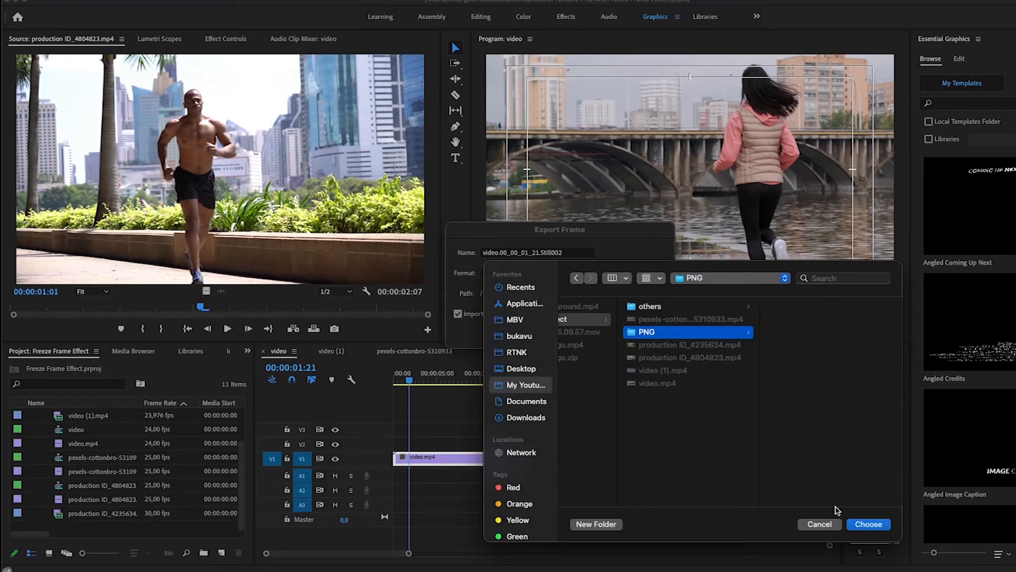
pyautogui.click(866, 525)
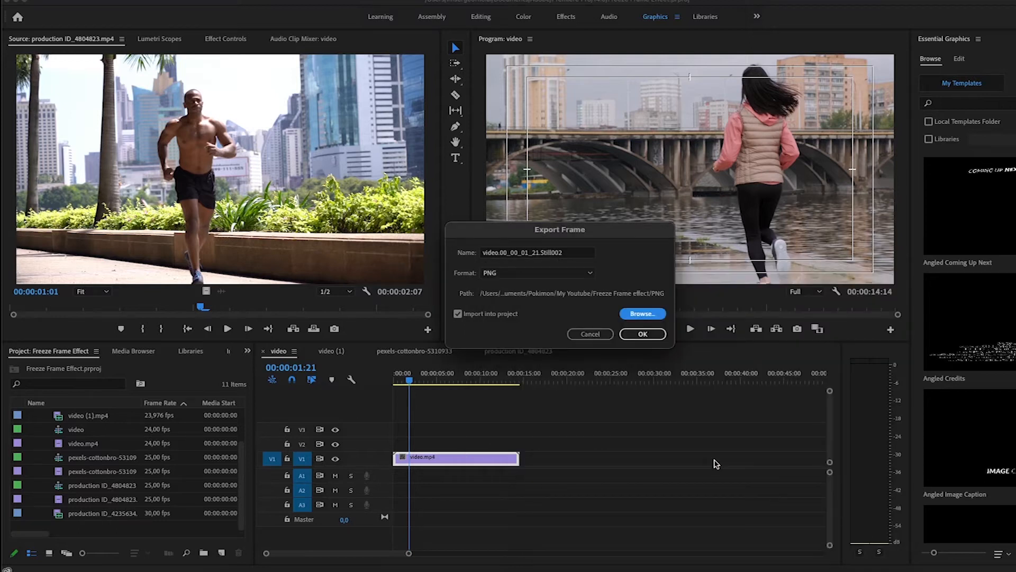
pyautogui.click(642, 334)
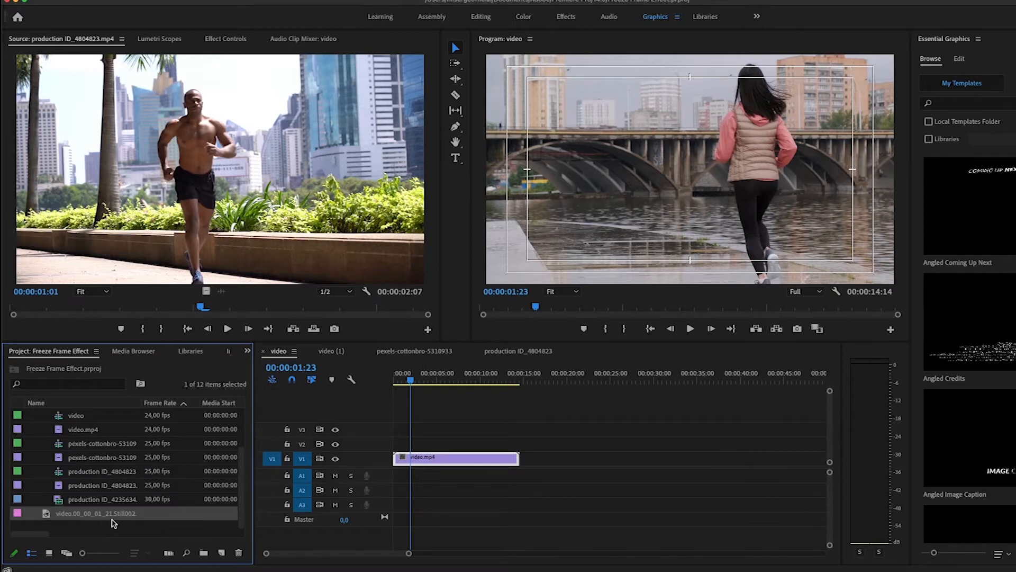
# Step: Place the imported Still002 image on V2 at the sequence start and trim its end to the playhead at 00:00:01:23
pyautogui.moveTo(67, 518); pyautogui.dragTo(398, 454)
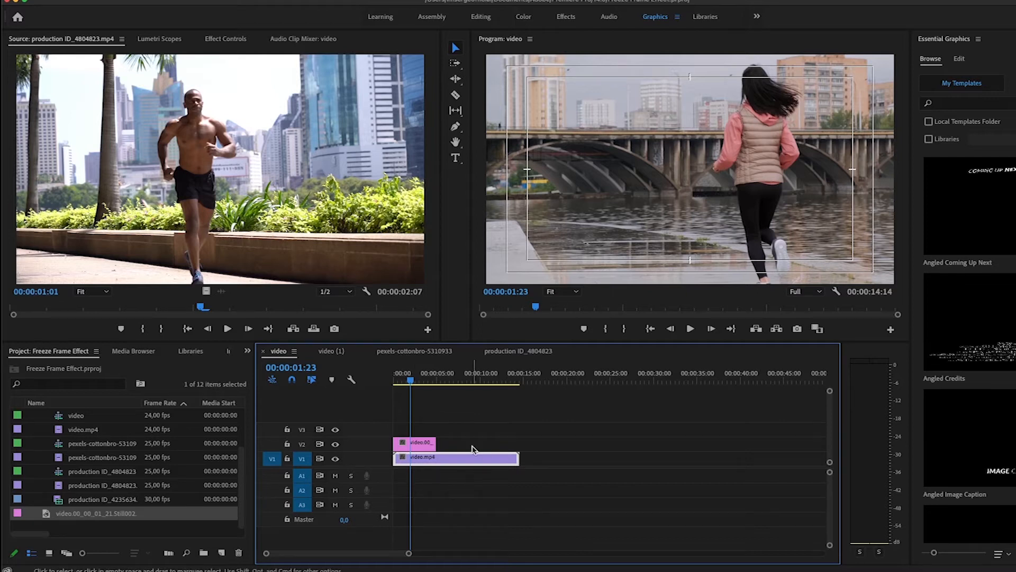
pyautogui.moveTo(435, 444); pyautogui.dragTo(408, 443)
pyautogui.press('=')
pyautogui.press('=')
pyautogui.press('=')
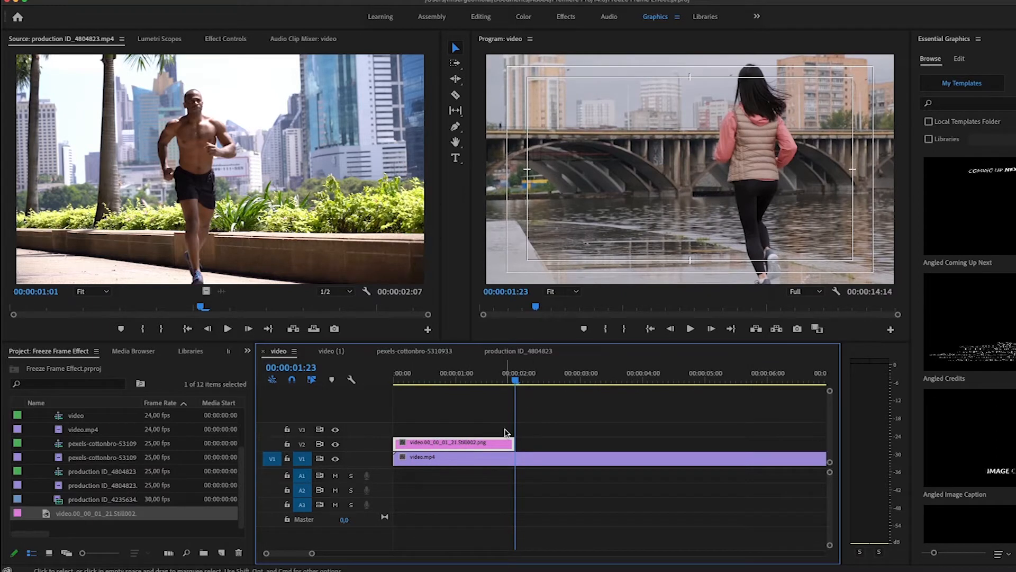
# Step: Open the V2 still in Adobe Photoshop and remove the background around the runner
pyautogui.rightClick(498, 448)
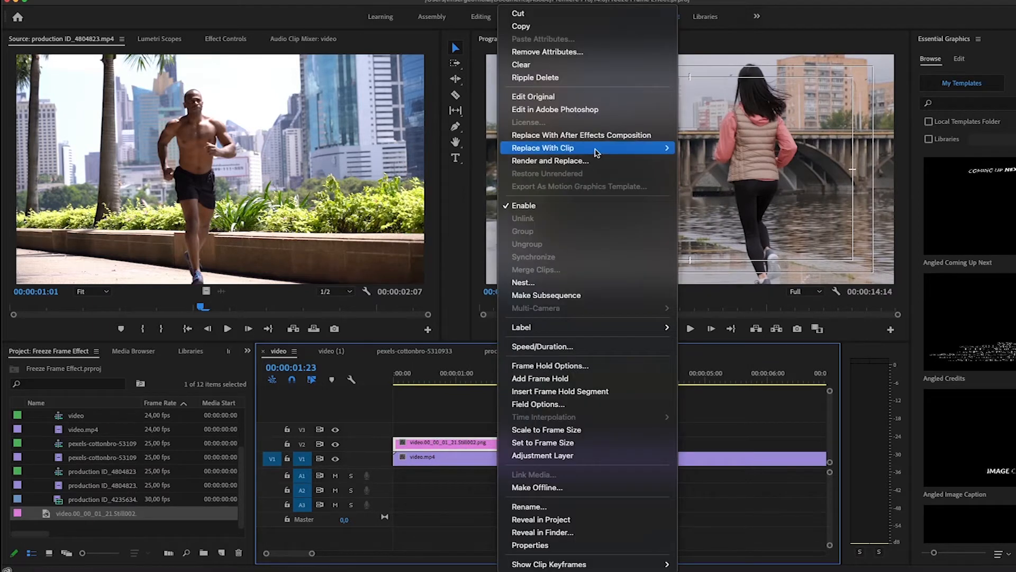
pyautogui.click(567, 110)
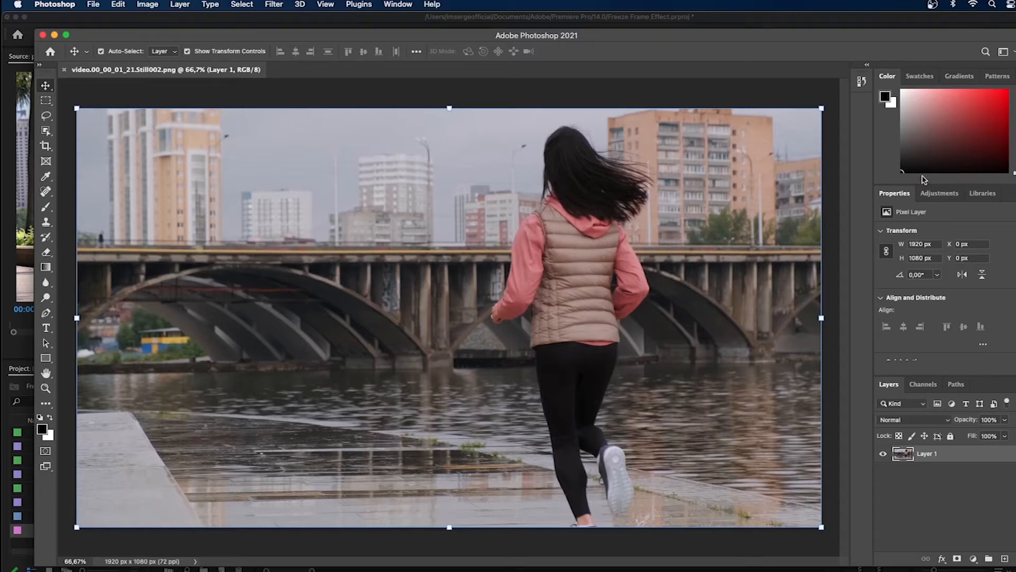
pyautogui.scroll(-3, 980, 290)
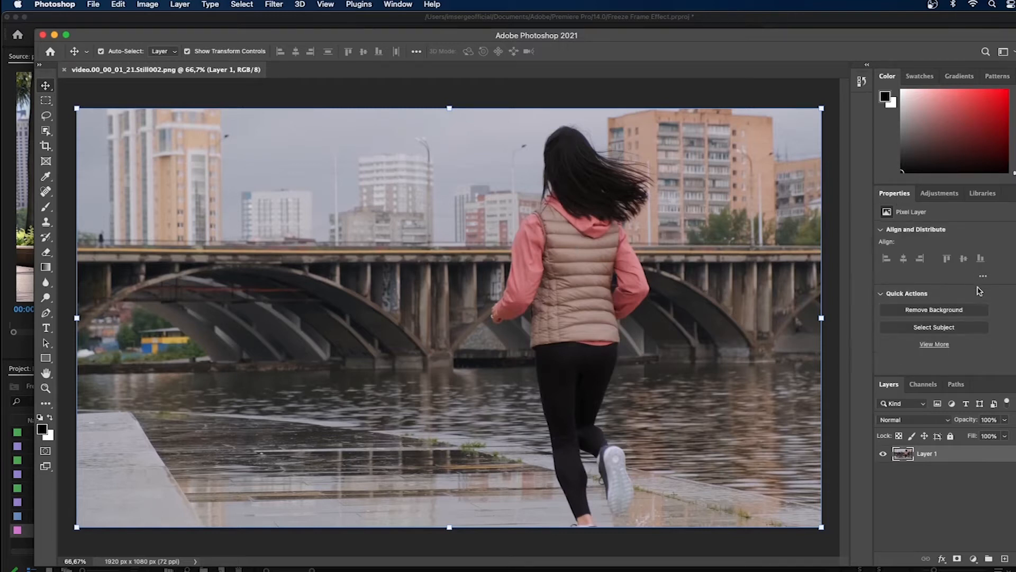
pyautogui.click(938, 314)
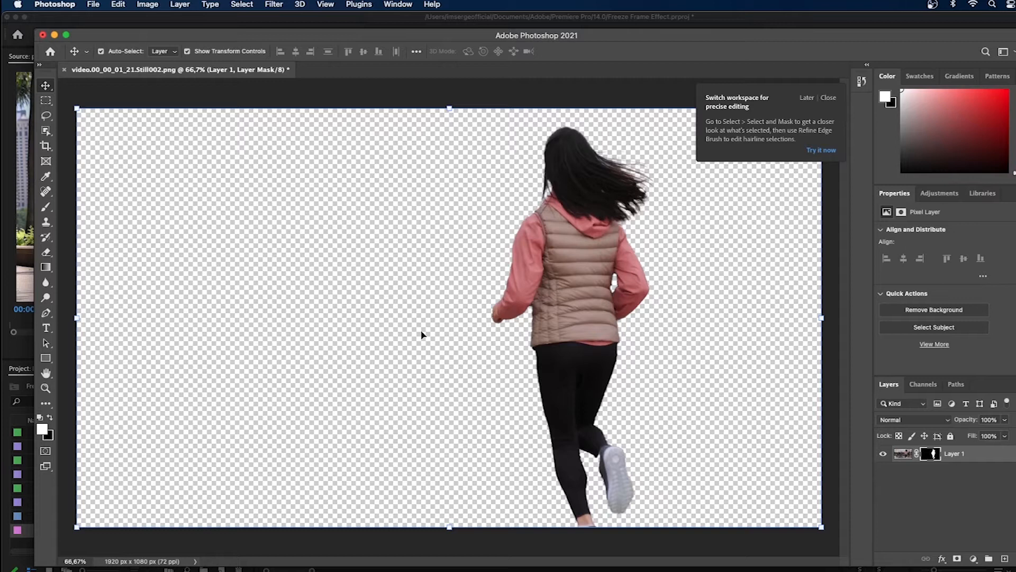
pyautogui.click(829, 99)
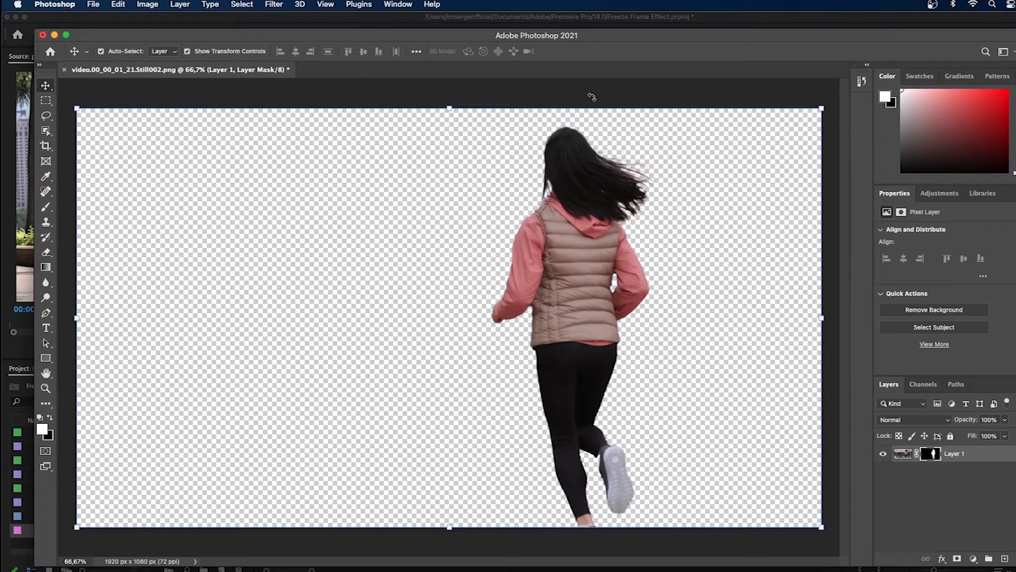
# Step: Save the cut-out Still002 image in Photoshop and return to Premiere Pro
pyautogui.click(93, 5)
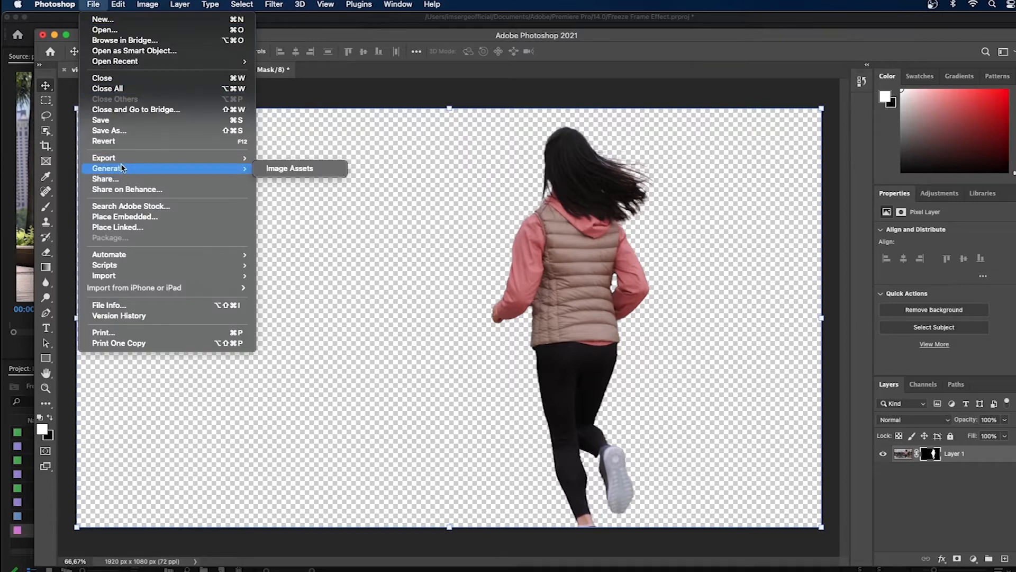
pyautogui.click(101, 120)
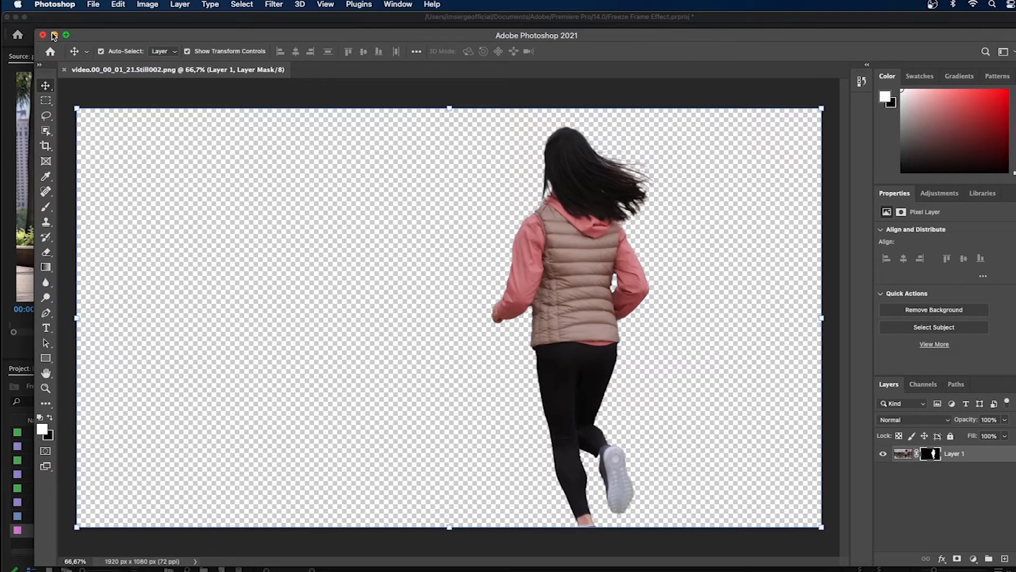
pyautogui.click(54, 35)
# Step: Play the sequence from its start to check the frozen runner over the moving footage
pyautogui.click(650, 346)
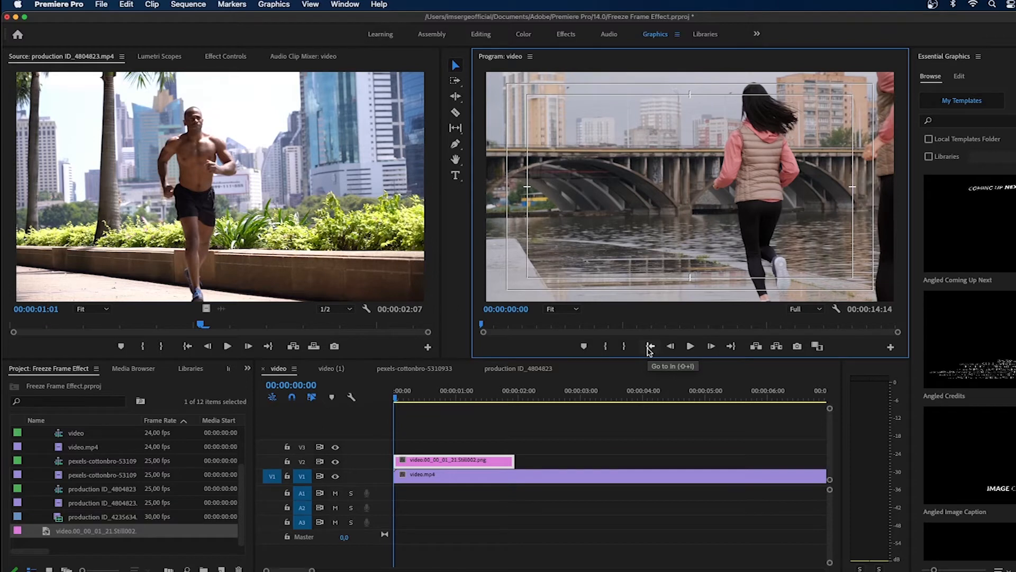
pyautogui.press('space')
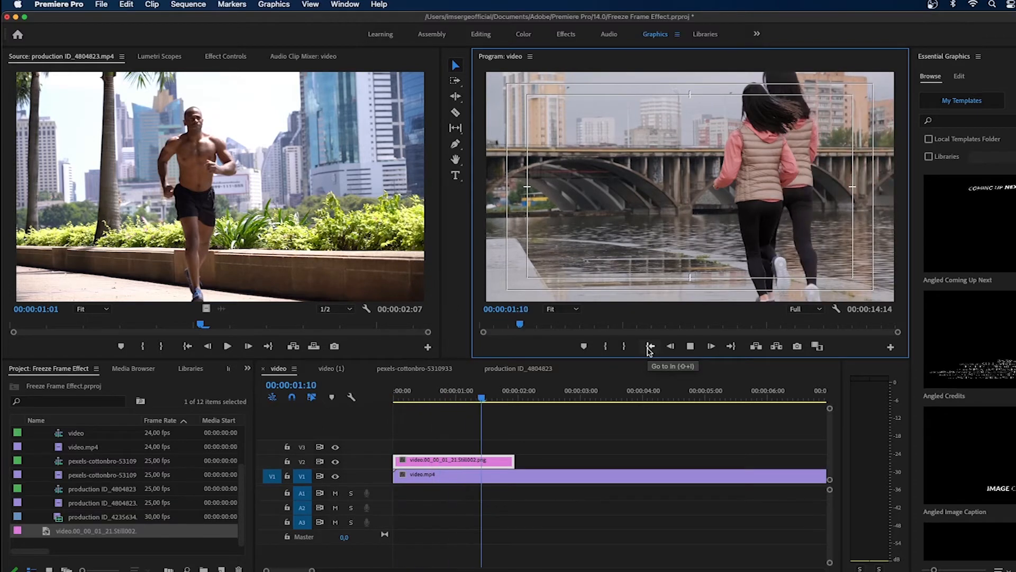
pyautogui.press('space')
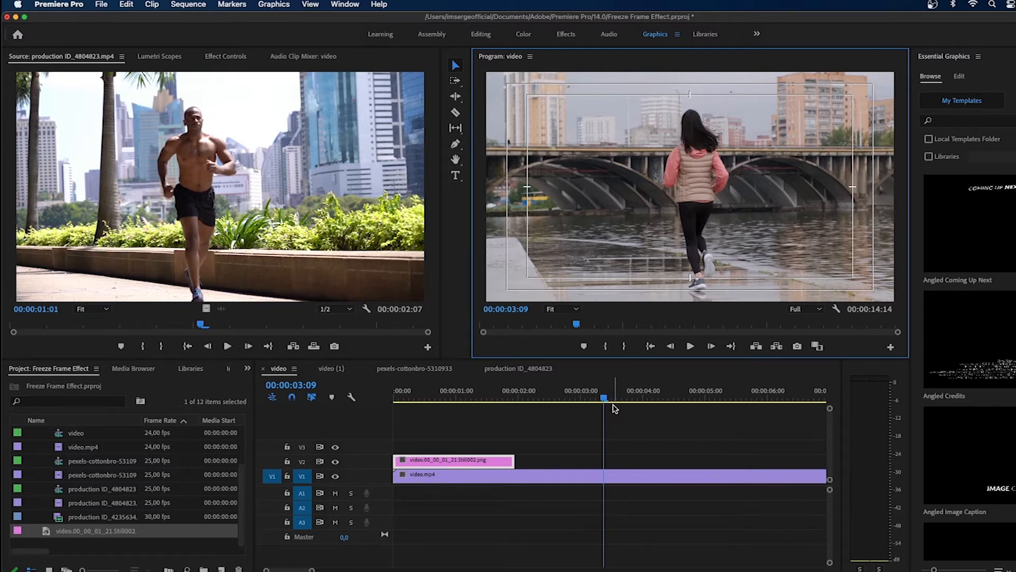
# Step: Export the frame at 00:00:03:05 as a PNG into the PNG folder and import it into the project
pyautogui.click(565, 402)
pyautogui.moveTo(566, 401); pyautogui.dragTo(593, 405)
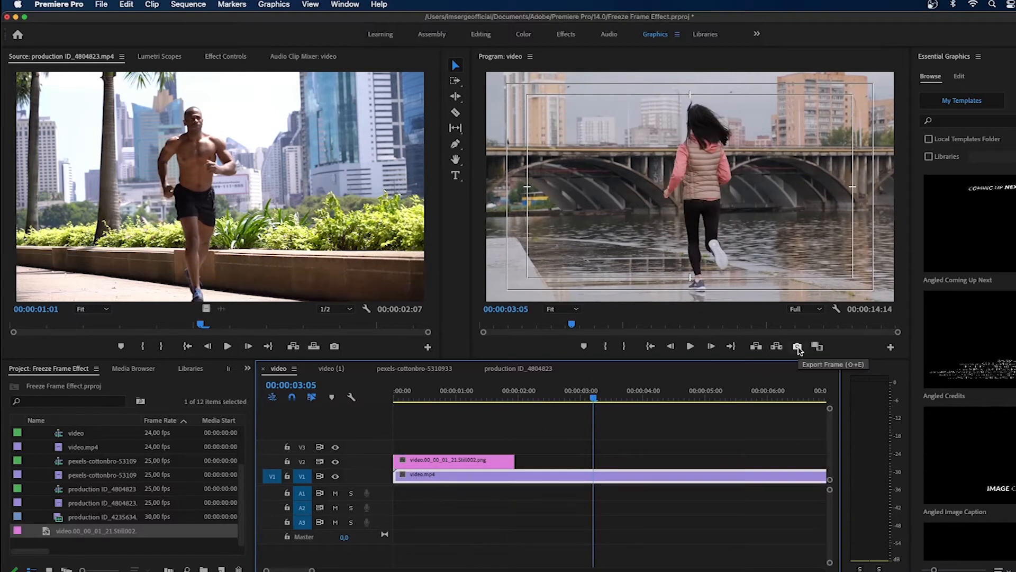
pyautogui.click(797, 345)
pyautogui.click(643, 352)
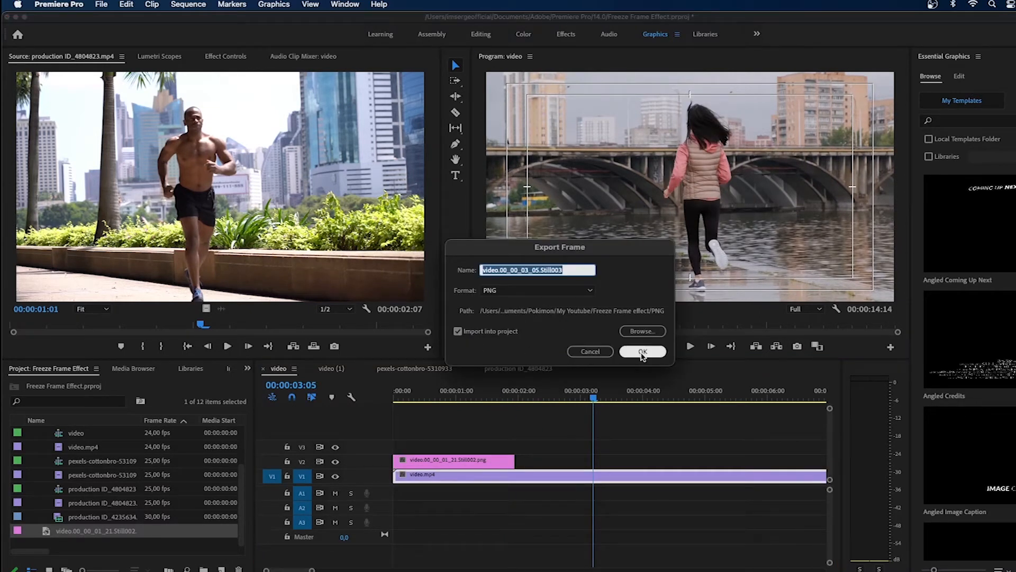
# Step: Place the Still003 image on V3 from the sequence start and trim its end to 00:00:03:05
pyautogui.moveTo(88, 530); pyautogui.dragTo(402, 446)
pyautogui.moveTo(702, 446); pyautogui.dragTo(589, 447)
pyautogui.click(582, 450)
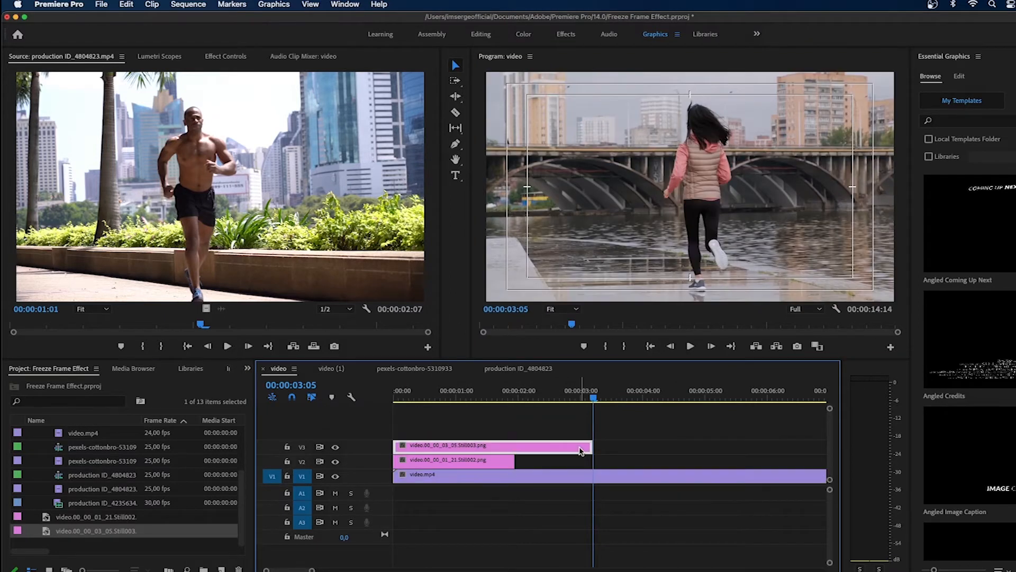
# Step: Edit the V3 still in Photoshop: remove its background, save the image and return to Premiere Pro
pyautogui.rightClick(582, 451)
pyautogui.click(638, 127)
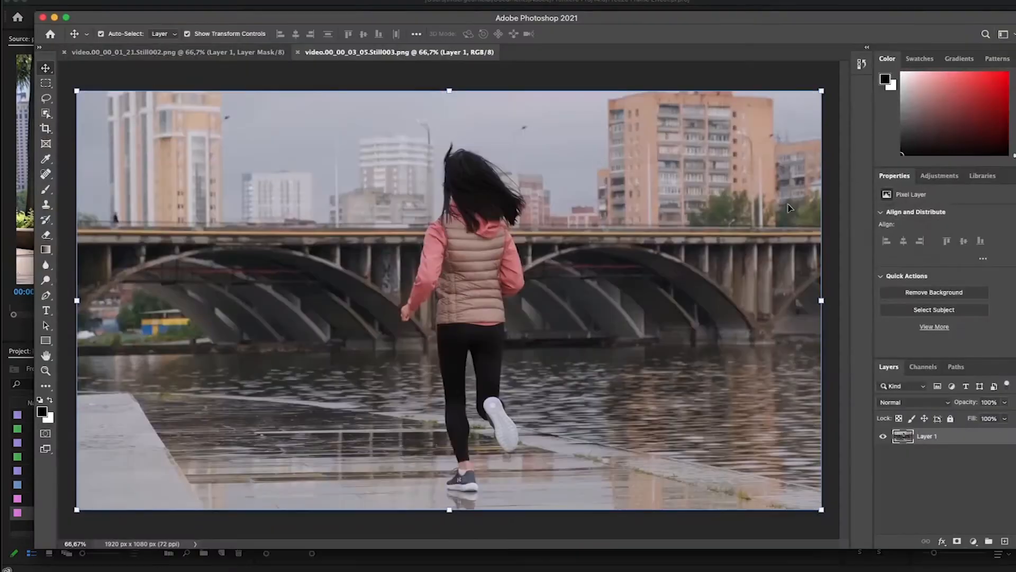
pyautogui.click(935, 293)
pyautogui.click(100, 2)
pyautogui.click(115, 103)
pyautogui.click(629, 569)
# Step: Play the sequence from its start to review the first two frozen frames
pyautogui.click(651, 329)
pyautogui.click(691, 330)
pyautogui.click(691, 330)
# Step: Export the frame at 00:00:04:18 as a PNG and lay the still on V4 from the sequence start up to the playhead
pyautogui.moveTo(698, 381); pyautogui.dragTo(690, 382)
pyautogui.hscroll(1, 697, 438)
pyautogui.click(595, 463)
pyautogui.click(798, 328)
pyautogui.click(637, 335)
pyautogui.moveTo(85, 514); pyautogui.dragTo(393, 416)
pyautogui.moveTo(704, 416); pyautogui.dragTo(690, 416)
# Step: Open the V4 still in Photoshop, remove its background and save the image
pyautogui.rightClick(629, 416)
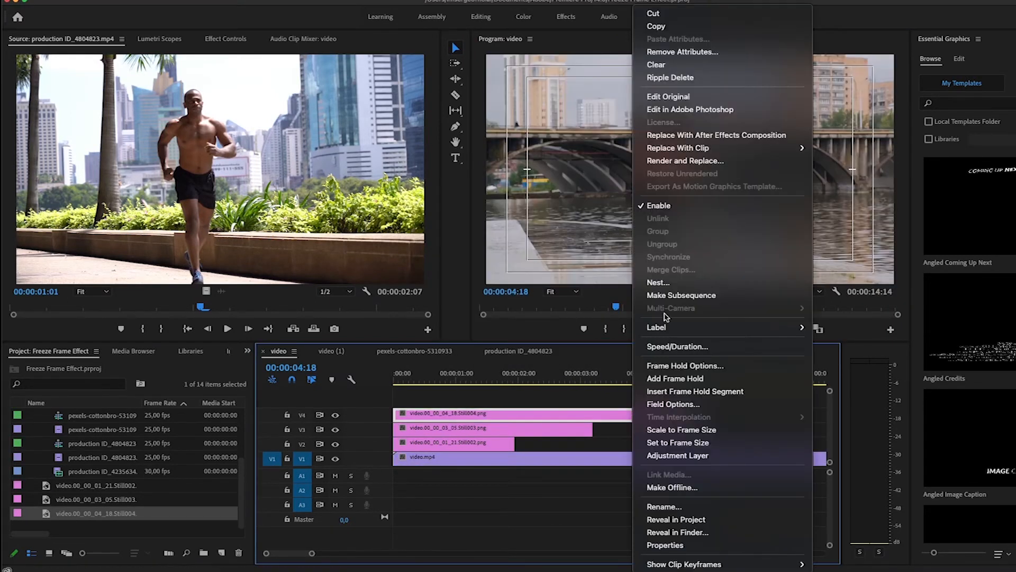
pyautogui.click(682, 109)
pyautogui.click(934, 292)
pyautogui.click(120, 102)
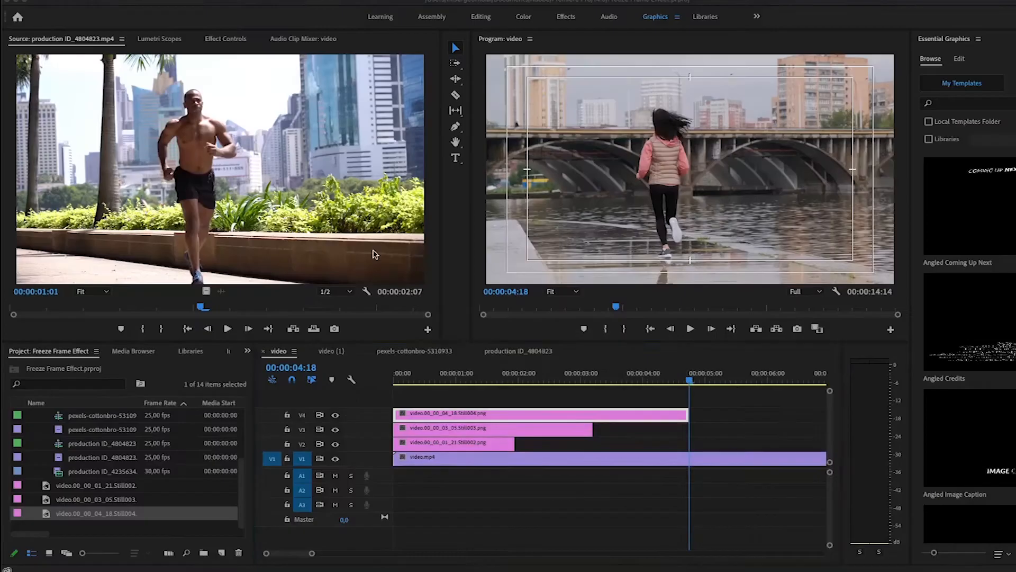
# Step: Back in Premiere Pro, export the frame at 00:00:06:18 and lay the still on a new track above V4, extended to the playhead
pyautogui.moveTo(690, 380); pyautogui.dragTo(806, 382)
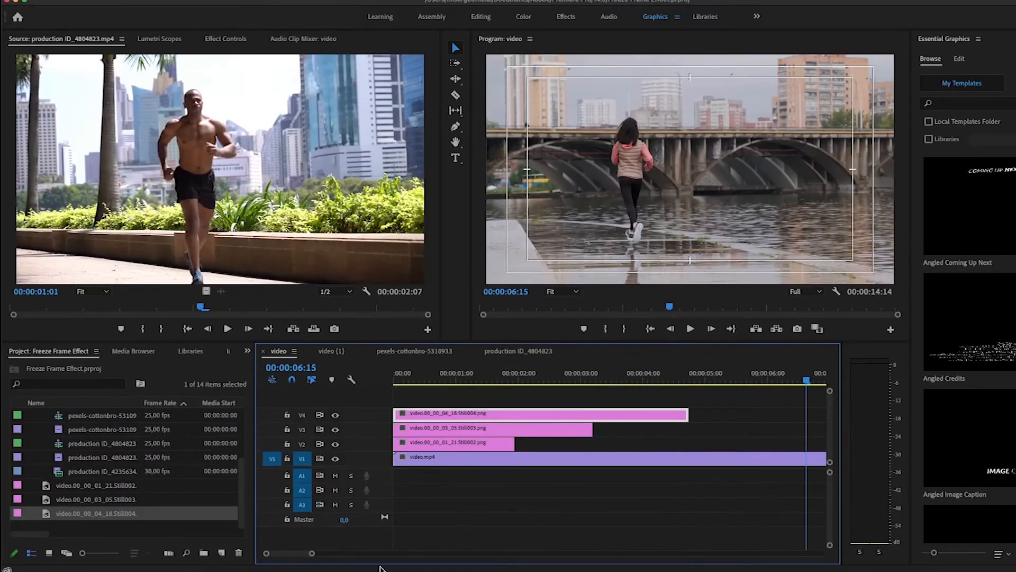
pyautogui.moveTo(312, 554); pyautogui.dragTo(349, 553)
pyautogui.moveTo(547, 380); pyautogui.dragTo(550, 383)
pyautogui.click(577, 459)
pyautogui.click(797, 328)
pyautogui.click(637, 335)
pyautogui.moveTo(53, 514); pyautogui.dragTo(397, 401)
pyautogui.moveTo(508, 400); pyautogui.dragTo(549, 400)
# Step: Edit the Still005 image in Photoshop: remove its background, save it and return to Premiere Pro
pyautogui.rightClick(533, 400)
pyautogui.click(571, 110)
pyautogui.click(916, 294)
pyautogui.click(85, 1)
pyautogui.click(127, 102)
pyautogui.click(629, 570)
# Step: Export the frame at 00:00:09:00 and lay the still on a new topmost track from the sequence start to the playhead
pyautogui.moveTo(551, 381); pyautogui.dragTo(601, 383)
pyautogui.click(622, 459)
pyautogui.click(797, 330)
pyautogui.click(664, 347)
pyautogui.moveTo(95, 513); pyautogui.dragTo(397, 390)
pyautogui.moveTo(506, 400); pyautogui.dragTo(600, 401)
# Step: Open the Still006 image in Photoshop and remove the background around the runner
pyautogui.rightClick(587, 405)
pyautogui.click(642, 109)
pyautogui.click(923, 293)
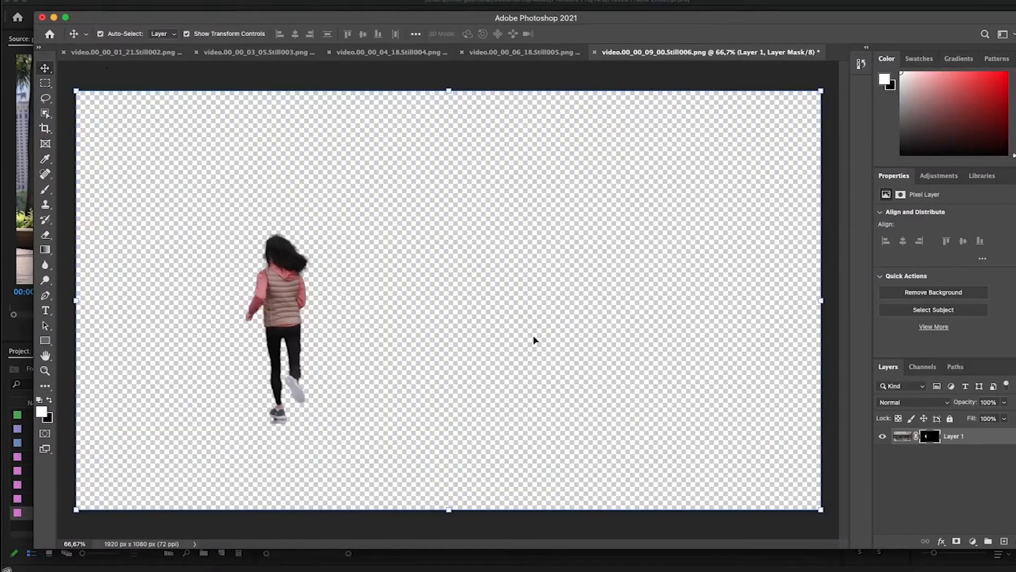
# Step: Return to Premiere Pro, export the production ID_4804823 sequence's frame at 00:00:00:11 and lay the still on V2 from the start to the playhead
pyautogui.click(66, 18)
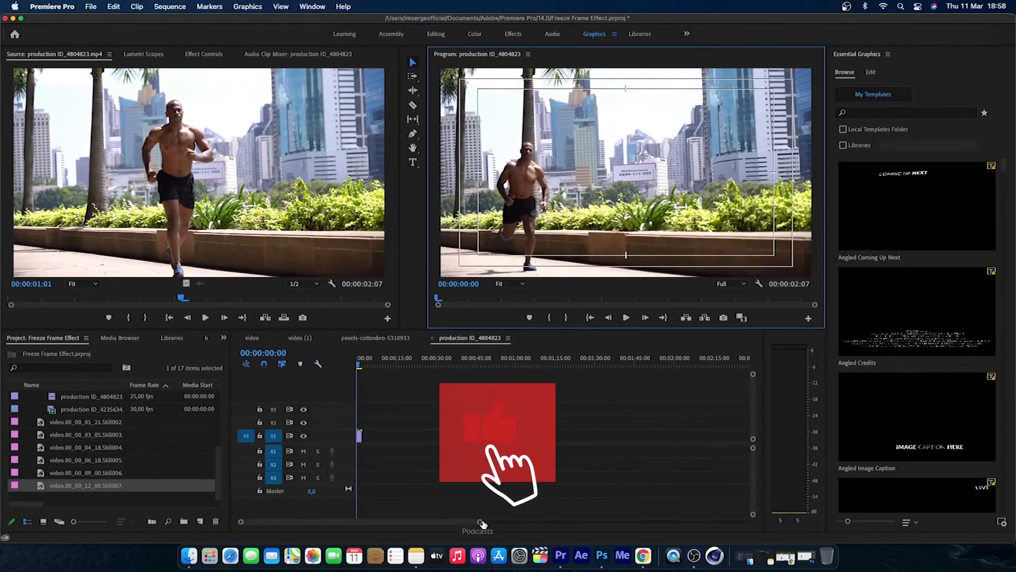
pyautogui.moveTo(367, 366); pyautogui.dragTo(390, 367)
pyautogui.click(724, 317)
pyautogui.click(588, 325)
pyautogui.moveTo(275, 522)
pyautogui.mouseDown()
pyautogui.moveTo(303, 523)
pyautogui.moveTo(267, 523)
pyautogui.mouseUp()
# Step: Edit the V2 still of the shirtless runner in Photoshop, removing its background and saving it
pyautogui.rightClick(418, 422)
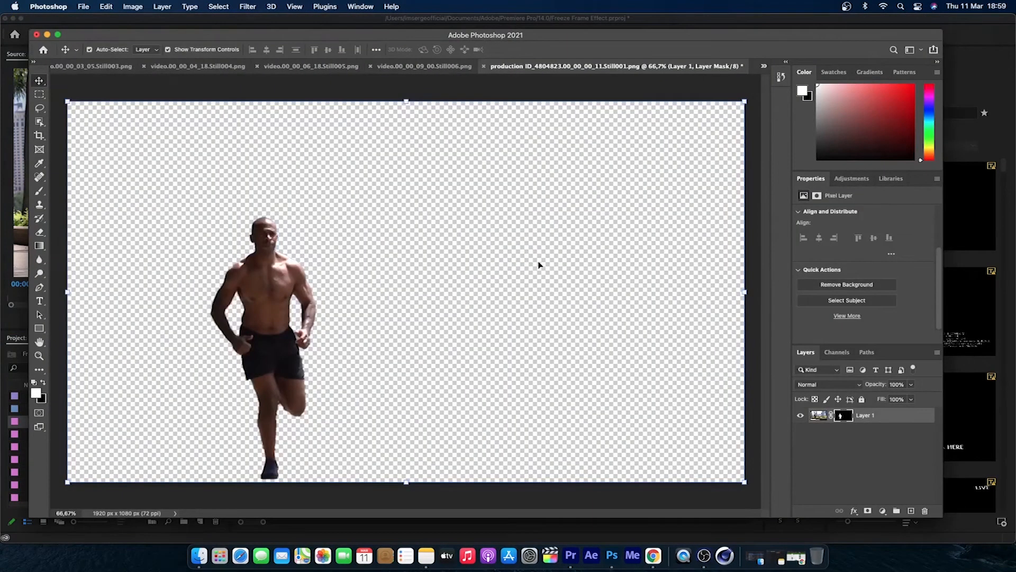
pyautogui.click(83, 6)
pyautogui.click(104, 116)
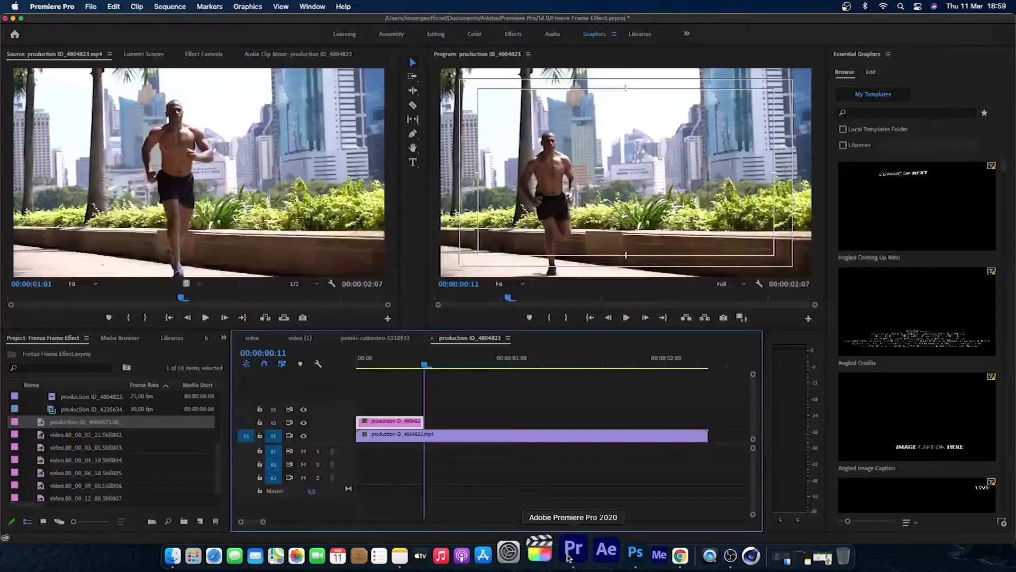
# Step: Export the frame at 00:00:01:03 and lay the still on V3 from the sequence start to the playhead
pyautogui.moveTo(419, 366); pyautogui.dragTo(532, 383)
pyautogui.click(724, 317)
pyautogui.press('Return')
pyautogui.doubleClick(63, 423)
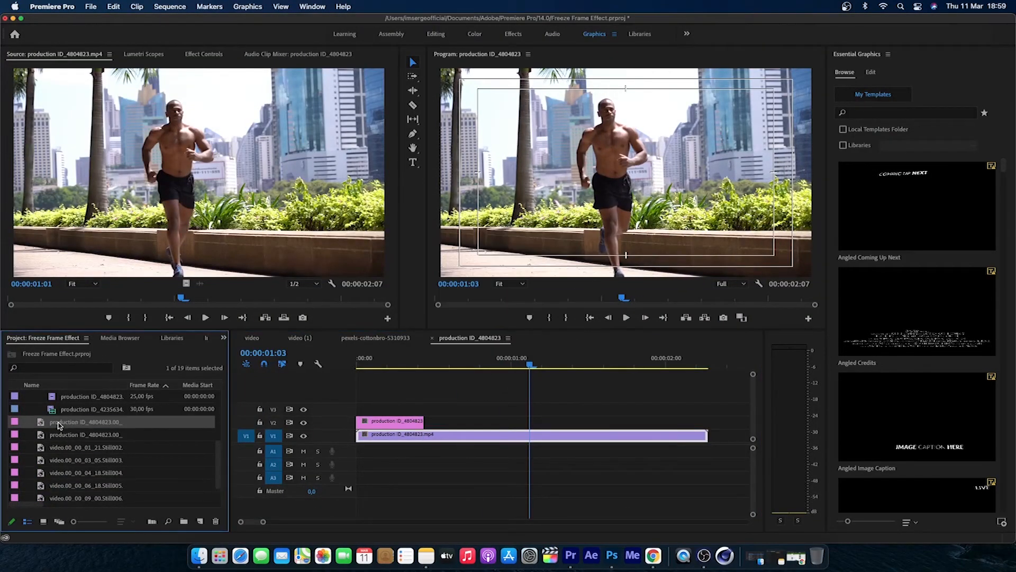
pyautogui.doubleClick(49, 436)
pyautogui.moveTo(48, 435); pyautogui.dragTo(357, 410)
pyautogui.press('-')
pyautogui.press('-')
pyautogui.moveTo(549, 409); pyautogui.dragTo(403, 423)
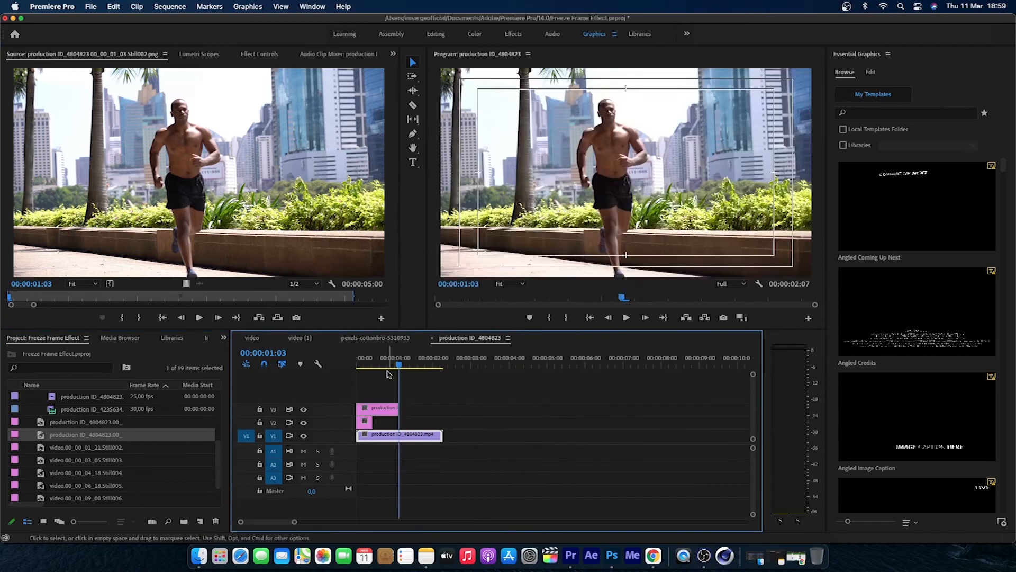
# Step: Open the V3 still in Photoshop and remove the background around the runner
pyautogui.click(386, 364)
pyautogui.rightClick(390, 411)
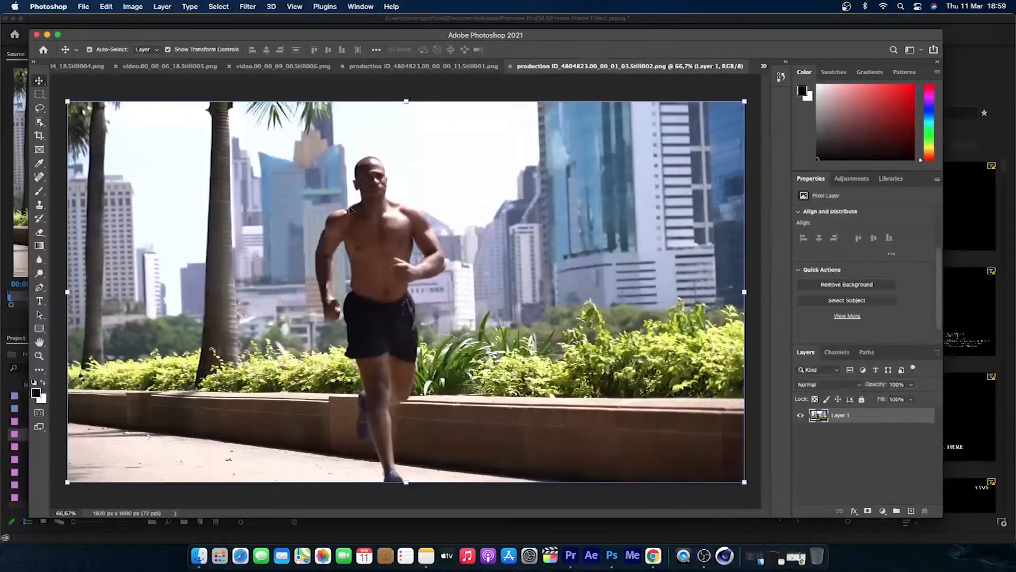
pyautogui.click(847, 284)
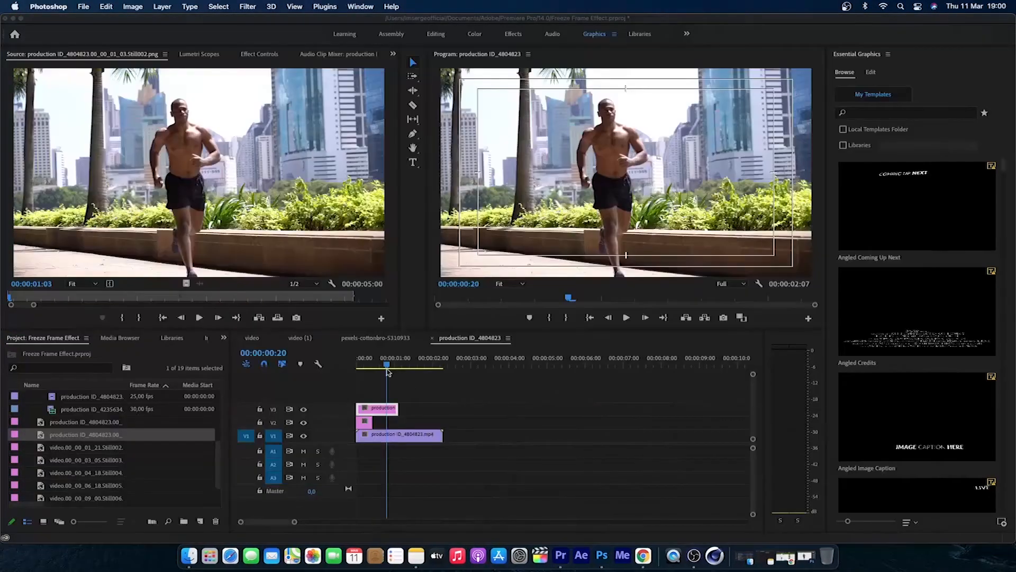
# Step: Export the frame at 00:00:01:17 and lay the still on V4 from the sequence start to the playhead
pyautogui.moveTo(389, 370); pyautogui.dragTo(423, 369)
pyautogui.click(723, 318)
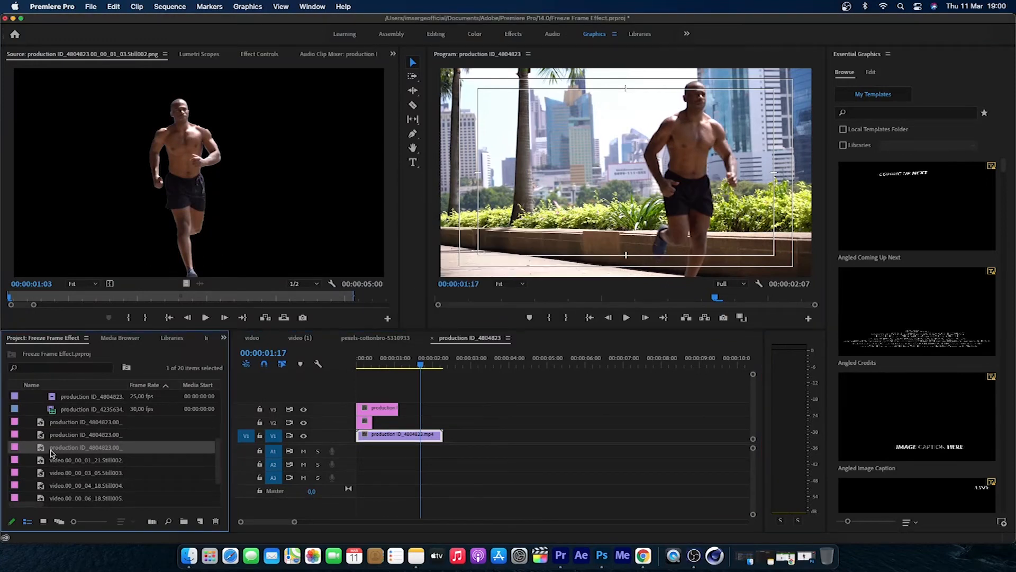
pyautogui.moveTo(52, 449); pyautogui.dragTo(363, 397)
pyautogui.moveTo(544, 396); pyautogui.dragTo(422, 396)
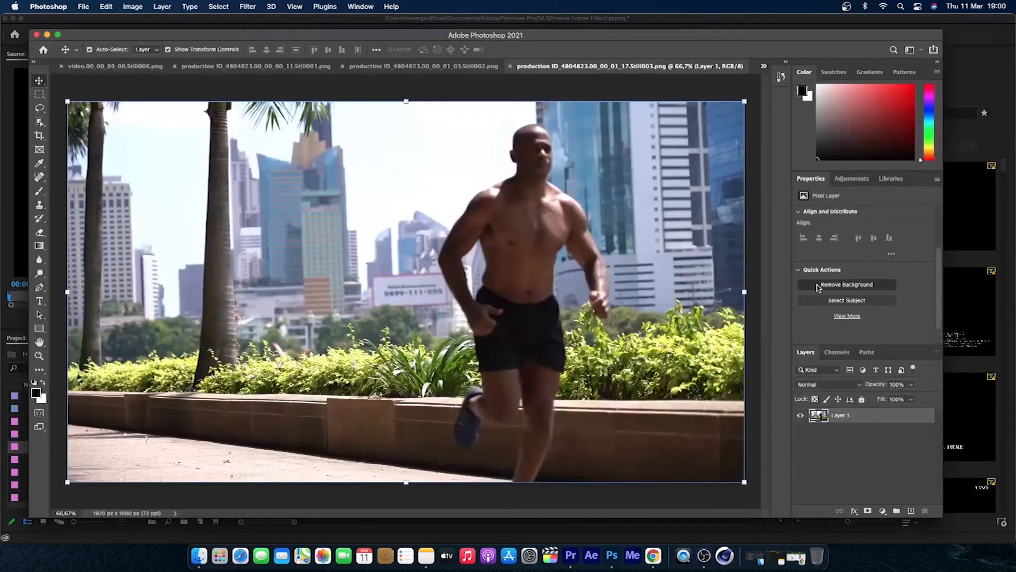
# Step: Remove the background of the V4 still in Photoshop and save the image
pyautogui.click(847, 284)
pyautogui.press('super+s')
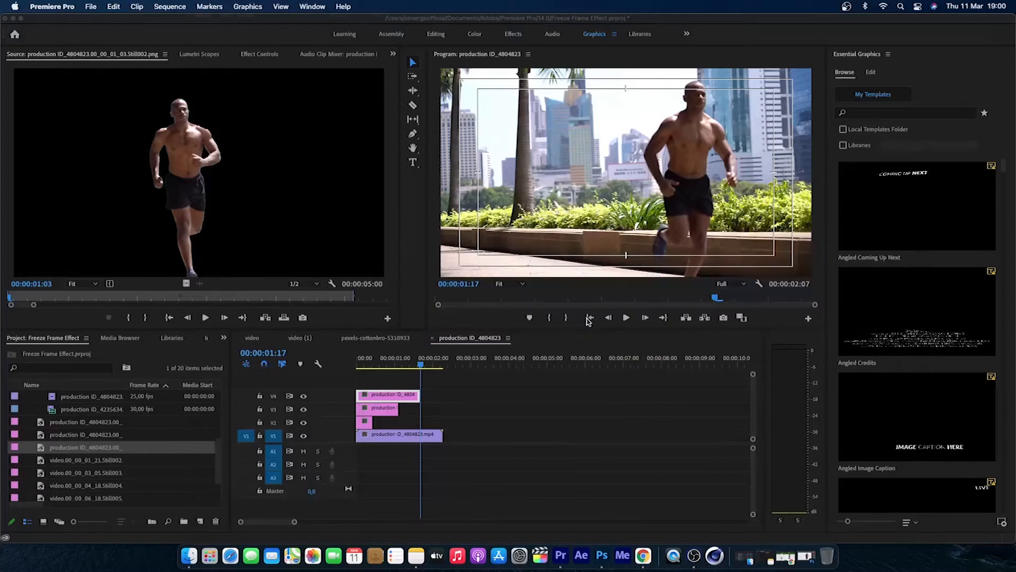
# Step: Play the production ID_4804823 sequence several times from the start to review the freeze frame effect
pyautogui.click(591, 319)
pyautogui.press('space')
pyautogui.click(592, 321)
pyautogui.press('space')
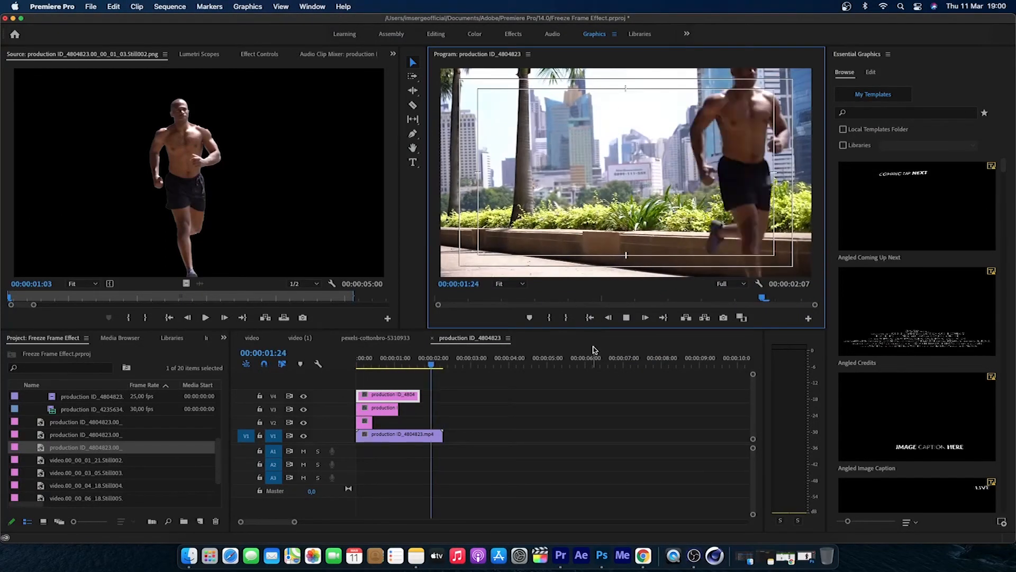
pyautogui.click(591, 320)
pyautogui.press('space')
pyautogui.click(591, 320)
# Step: At 00:00:00:03, try lowering the opacity of the stills on V4 and V3, and select the V2 still
pyautogui.click(361, 365)
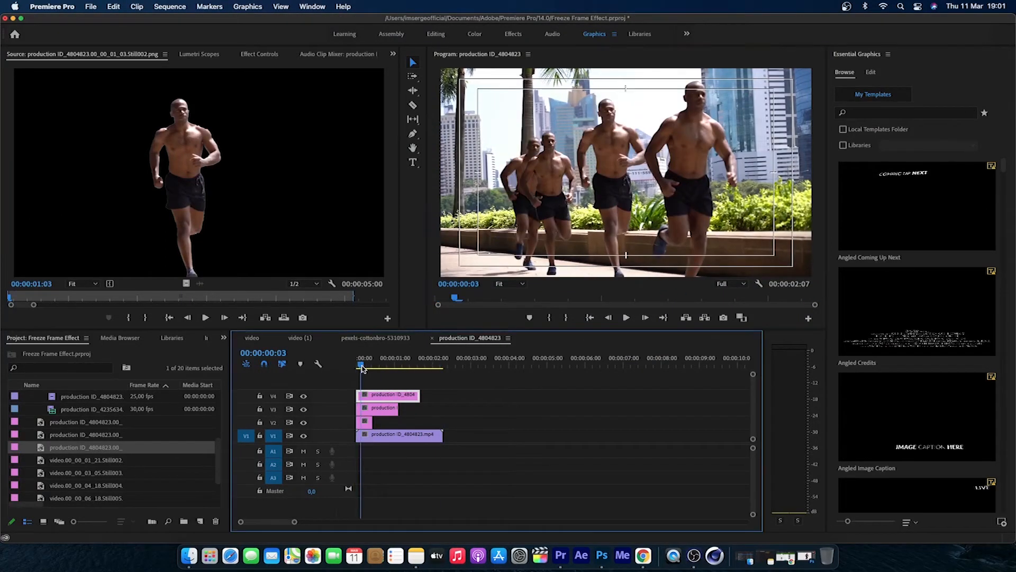
pyautogui.click(260, 54)
pyautogui.moveTo(130, 209)
pyautogui.mouseDown()
pyautogui.moveTo(106, 209)
pyautogui.moveTo(117, 208)
pyautogui.mouseUp()
pyautogui.click(376, 409)
pyautogui.click(364, 422)
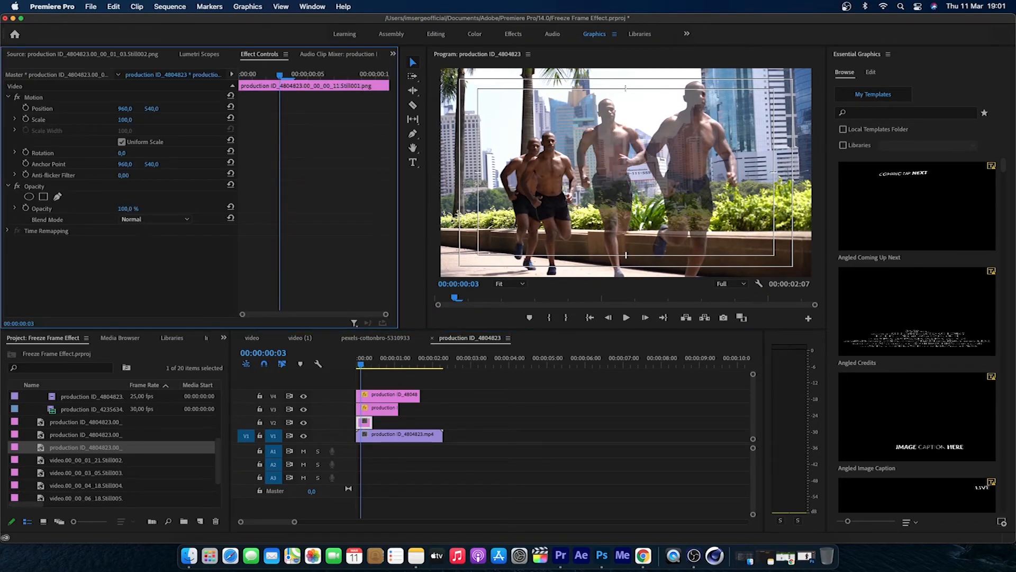
# Step: Play the sequence with the semi-transparent stills and undo the opacity changes
pyautogui.click(626, 318)
pyautogui.press('super+z')
pyautogui.press('super+z')
pyautogui.press('super+z')
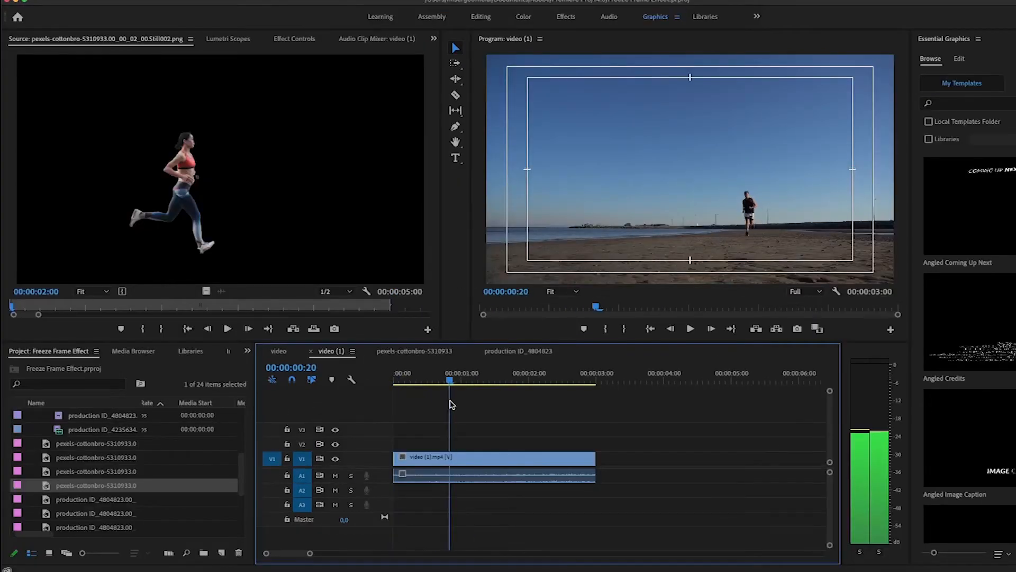
# Step: In the video (1) sequence, export the frame at 00:00:00:21 and lay the still on V2 from the start to the playhead
pyautogui.click(518, 351)
pyautogui.click(330, 351)
pyautogui.click(797, 329)
pyautogui.press('Return')
pyautogui.moveTo(426, 440); pyautogui.dragTo(426, 443)
pyautogui.hscroll(1, 724, 447)
pyautogui.moveTo(707, 444); pyautogui.dragTo(436, 445)
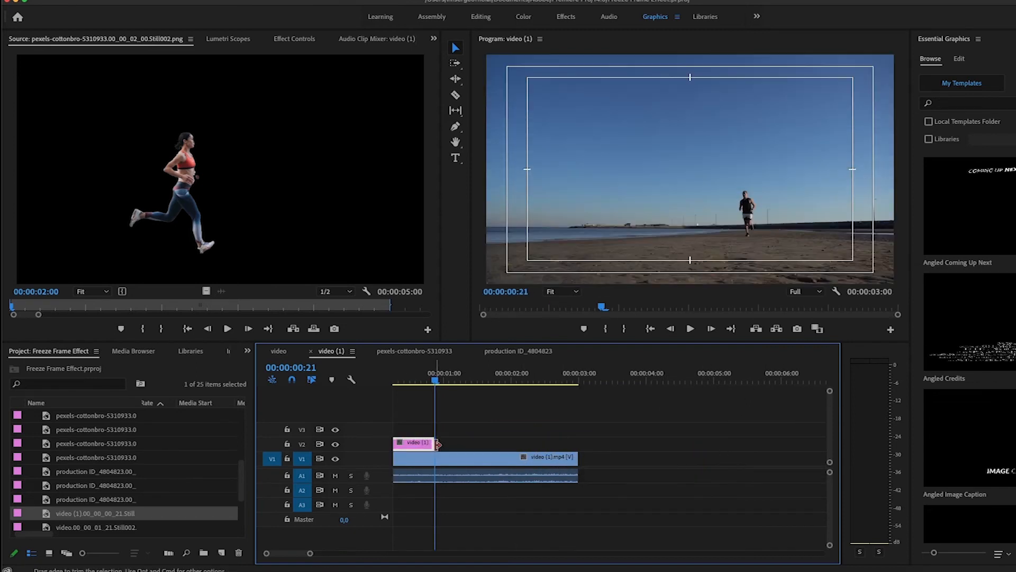
# Step: Edit the V2 still of the beach runner in Photoshop: remove its background, save it and return to Premiere Pro
pyautogui.rightClick(427, 445)
pyautogui.click(502, 110)
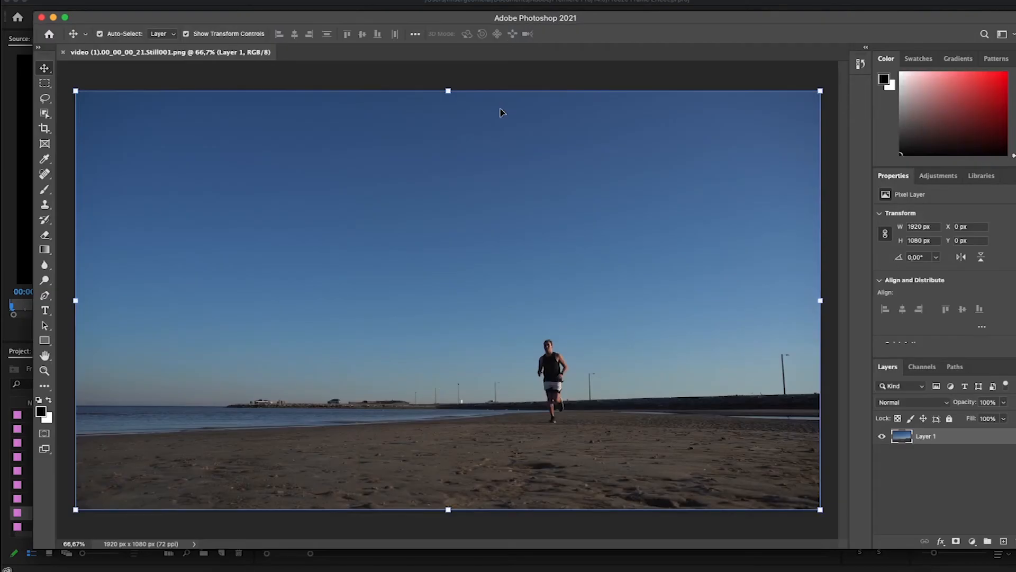
pyautogui.click(931, 294)
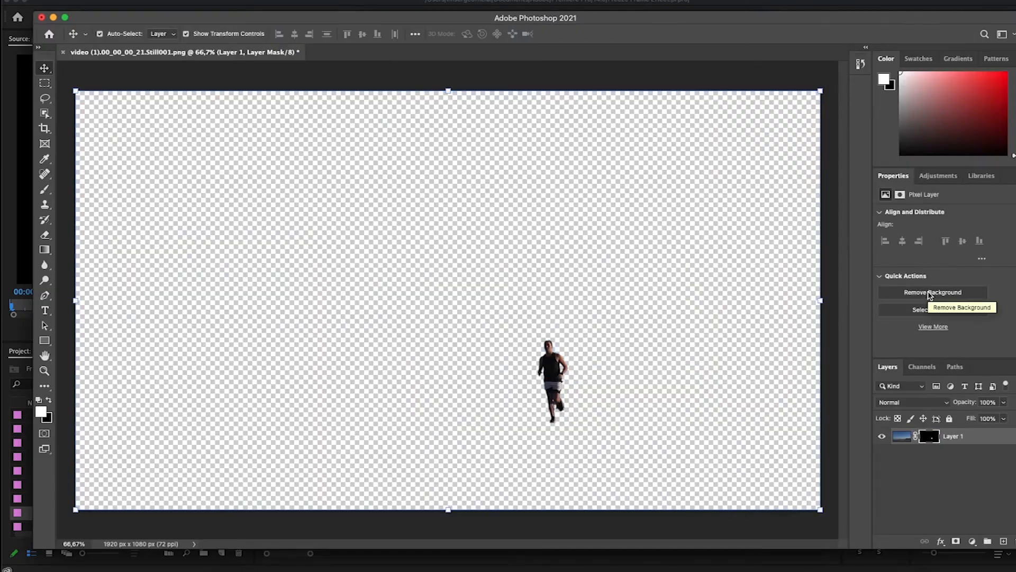
pyautogui.click(114, 108)
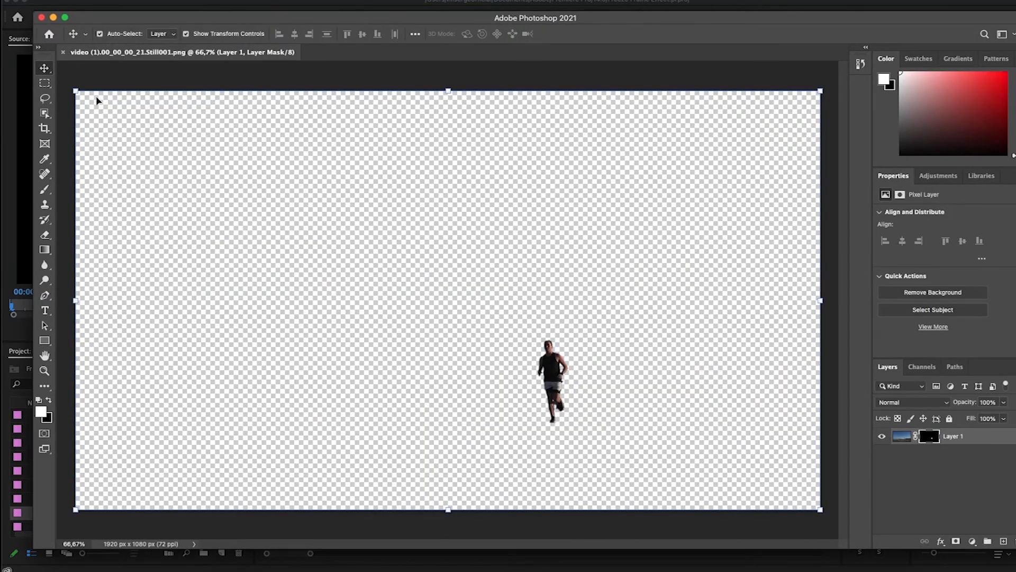
pyautogui.click(53, 18)
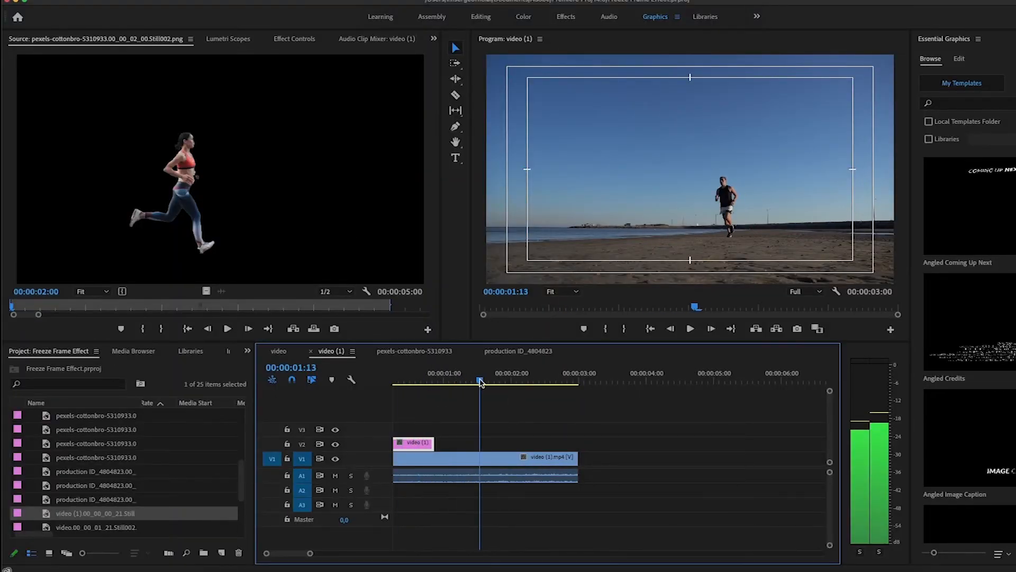
# Step: Export the frame at 00:00:01:22 and lay the still on V3, trimmed to run from the sequence start to the playhead
pyautogui.moveTo(501, 391); pyautogui.dragTo(504, 390)
pyautogui.click(797, 328)
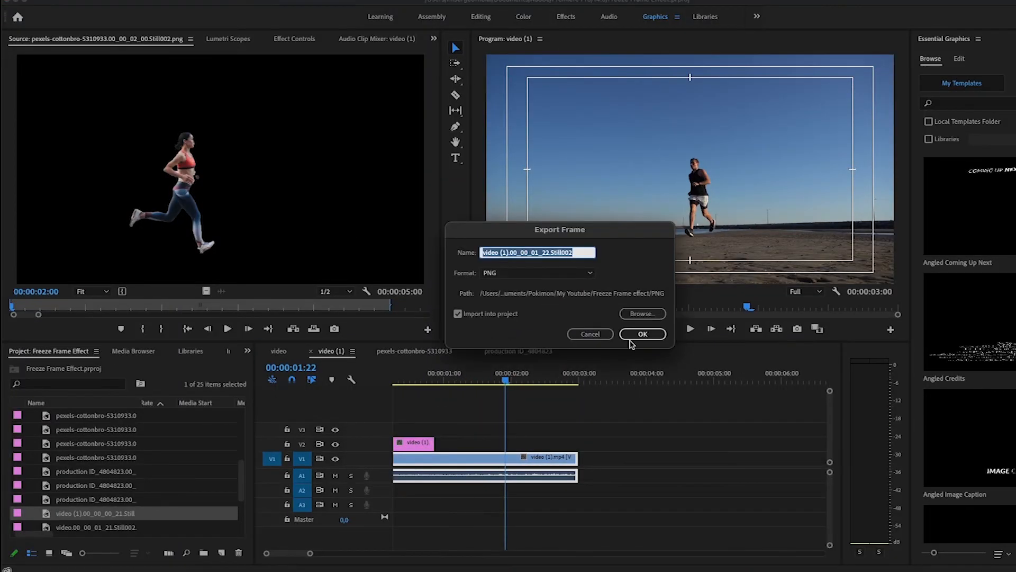
pyautogui.click(642, 334)
pyautogui.hscroll(3, 529, 418)
pyautogui.moveTo(46, 514); pyautogui.dragTo(394, 430)
pyautogui.moveTo(699, 430); pyautogui.dragTo(433, 430)
pyautogui.hscroll(1, 639, 478)
pyautogui.moveTo(311, 553); pyautogui.dragTo(337, 554)
pyautogui.moveTo(422, 429); pyautogui.dragTo(394, 429)
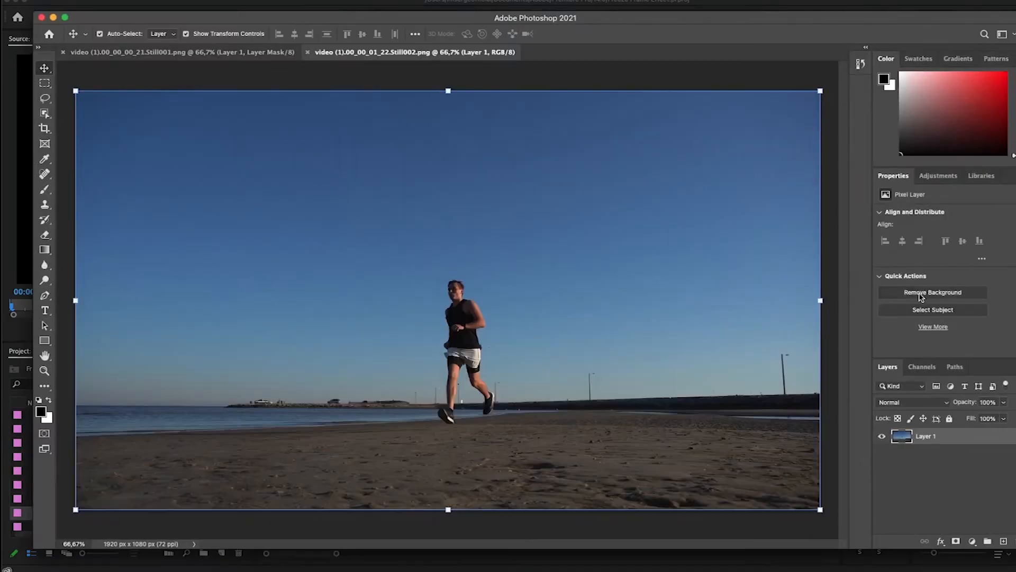
# Step: Remove the background of the 00:00:01:22 still in Photoshop, save it and return to Premiere Pro
pyautogui.click(933, 292)
pyautogui.click(93, 1)
pyautogui.click(130, 109)
pyautogui.click(630, 567)
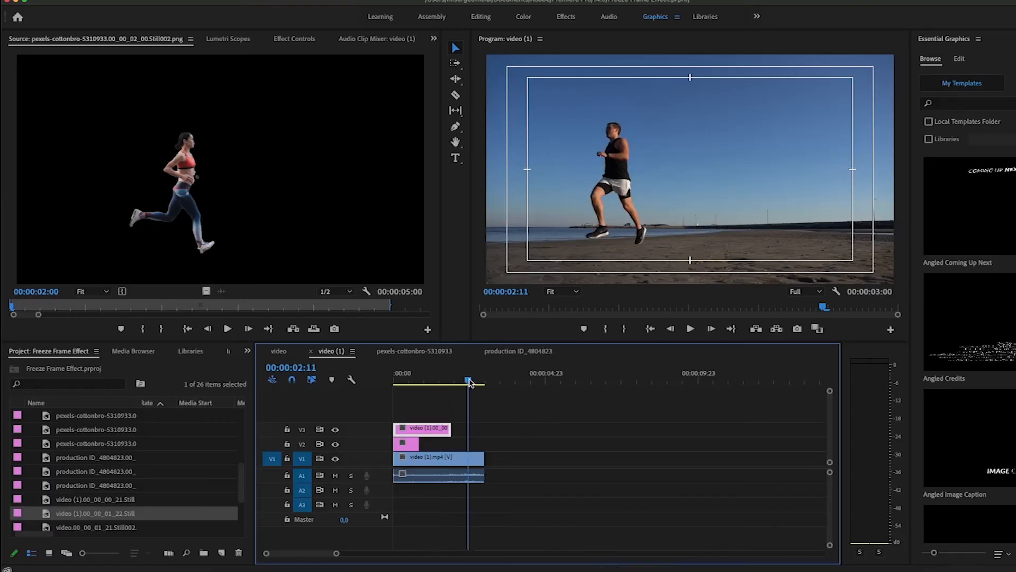
# Step: Export the frame at 00:00:02:13 and lay the still on V4 from the sequence start to the playhead
pyautogui.moveTo(470, 383); pyautogui.dragTo(473, 383)
pyautogui.click(797, 329)
pyautogui.press('Return')
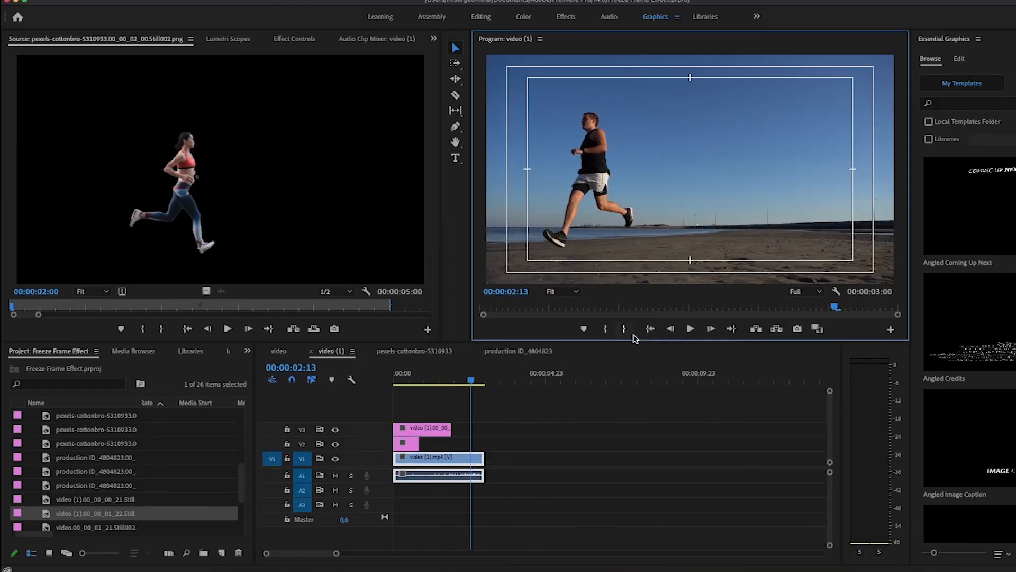
pyautogui.moveTo(127, 513); pyautogui.dragTo(471, 415)
# Step: Edit the 00:00:02:13 still in Photoshop: remove its background, save it and return to Premiere Pro
pyautogui.rightClick(463, 415)
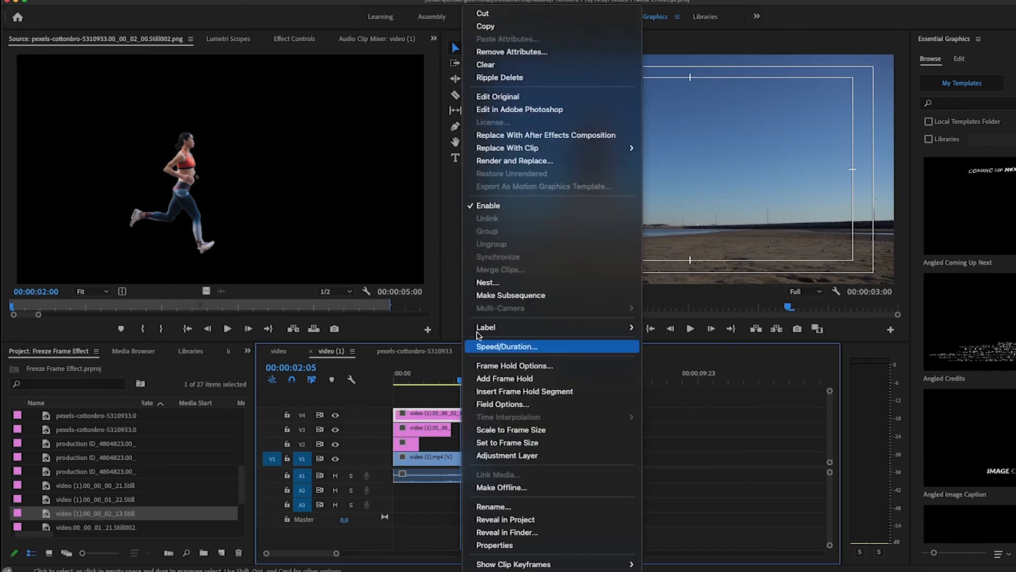
pyautogui.click(527, 114)
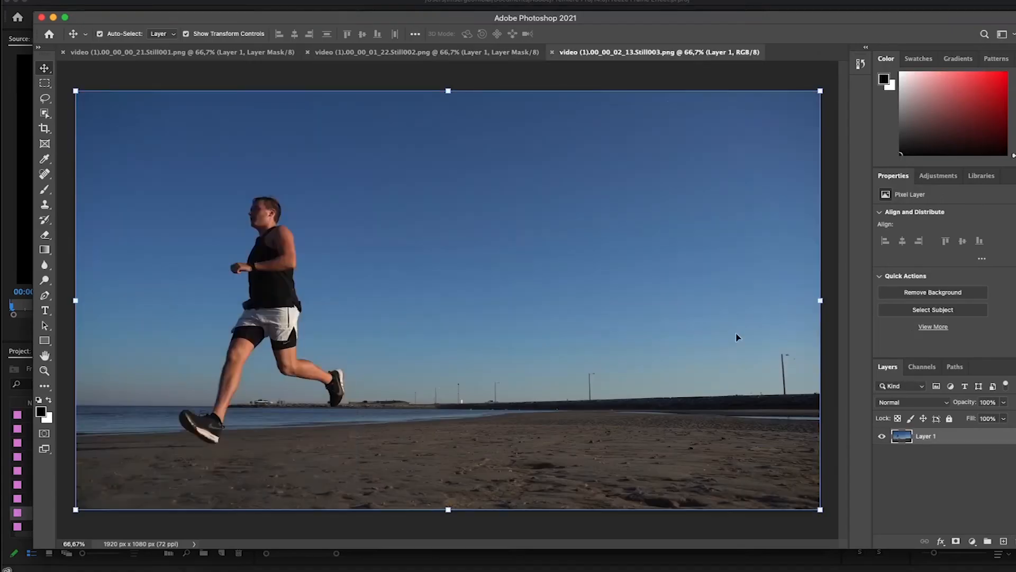
pyautogui.click(924, 295)
pyautogui.click(83, 0)
pyautogui.click(102, 108)
pyautogui.click(49, 0)
pyautogui.click(64, 112)
# Step: Play the video (1) sequence from the start, return to its beginning and set the playback resolution to 1/4
pyautogui.click(651, 329)
pyautogui.click(690, 329)
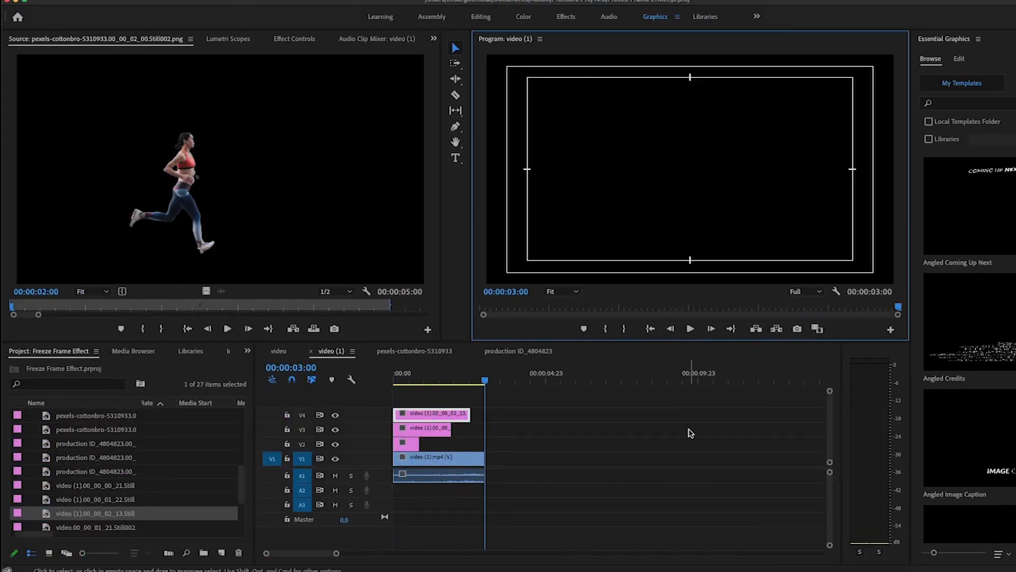
pyautogui.click(651, 329)
pyautogui.click(806, 292)
pyautogui.click(802, 314)
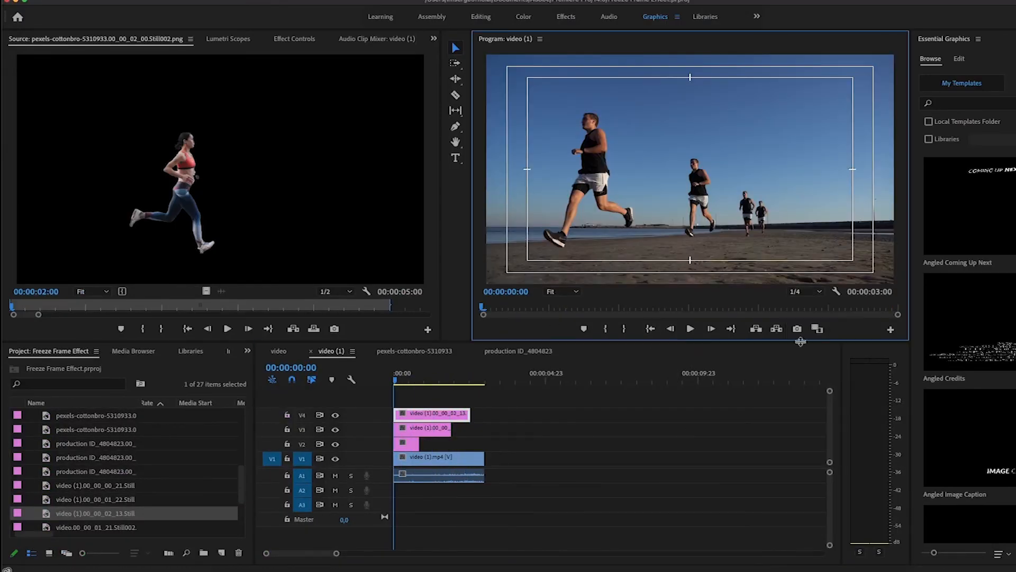